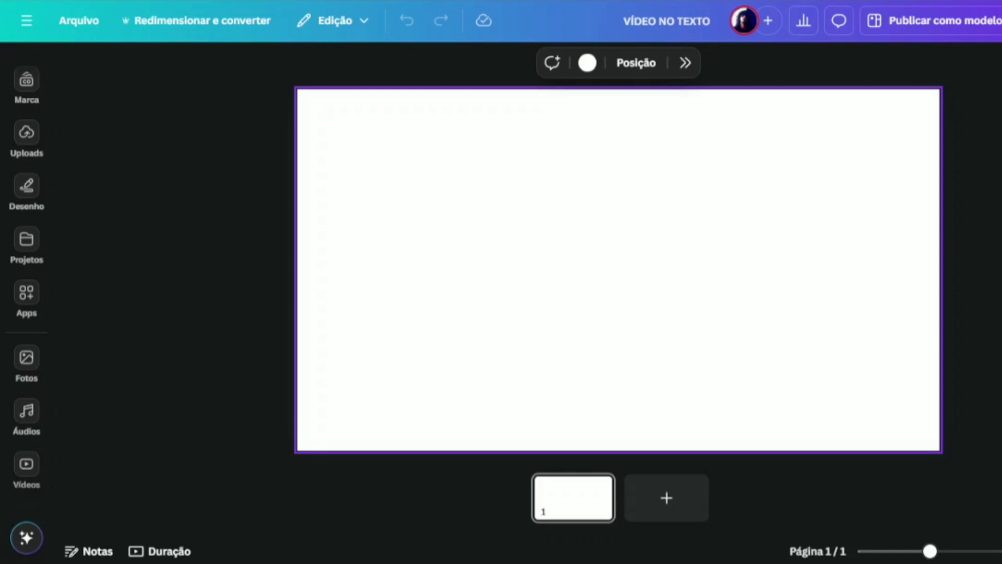
Step: Search the video library for "Moto"
click(30, 475)
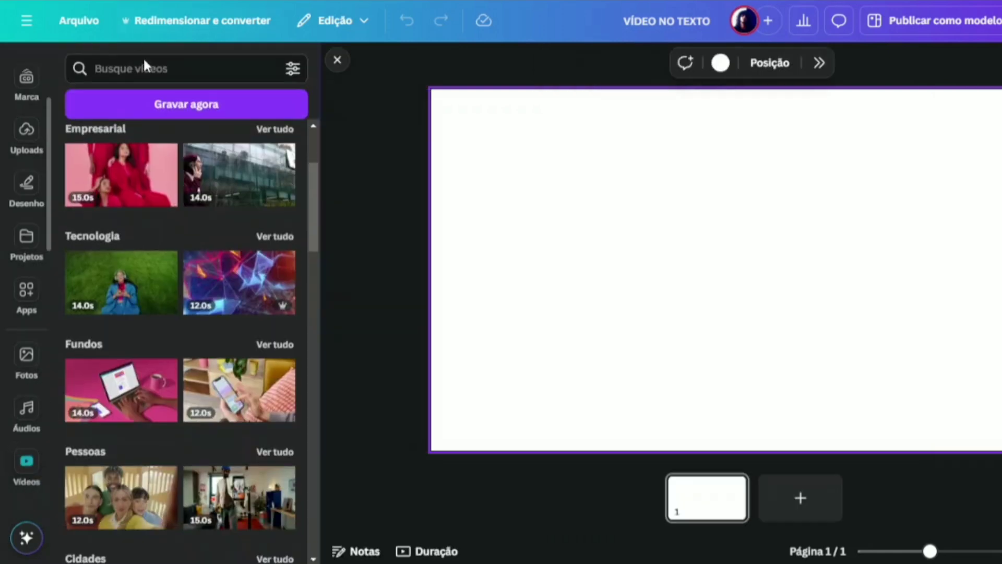
click(175, 69)
text(Moto)
key(Return)
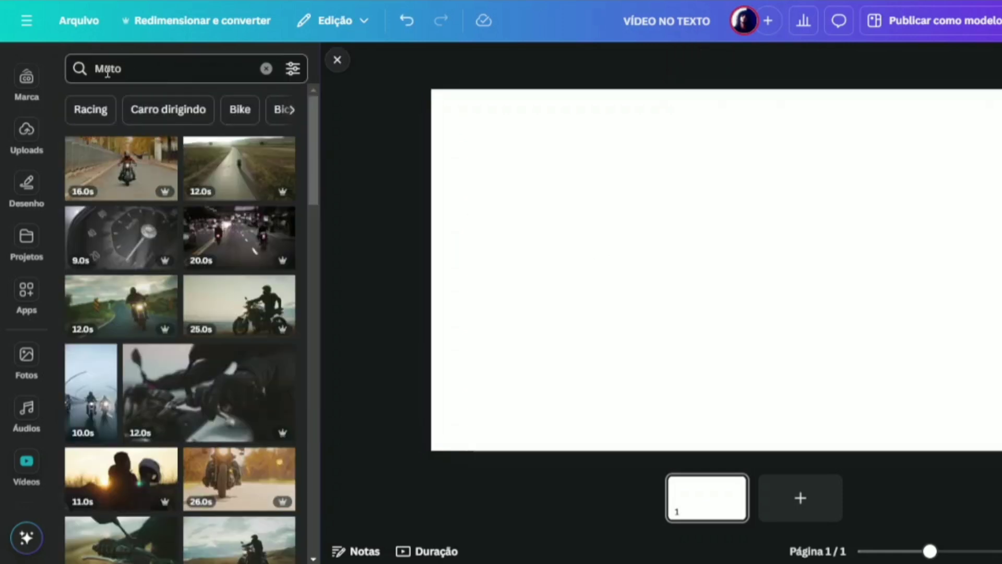
Step: Add the 12-second clip of the rider approaching on the curved road and enlarge it to fill the page
click(124, 312)
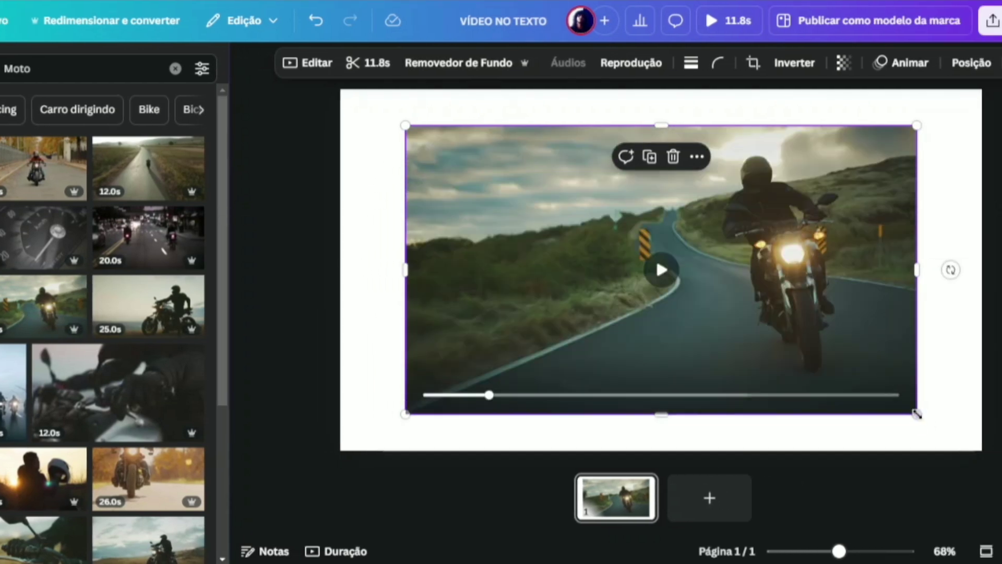
drag(924, 420, 981, 451)
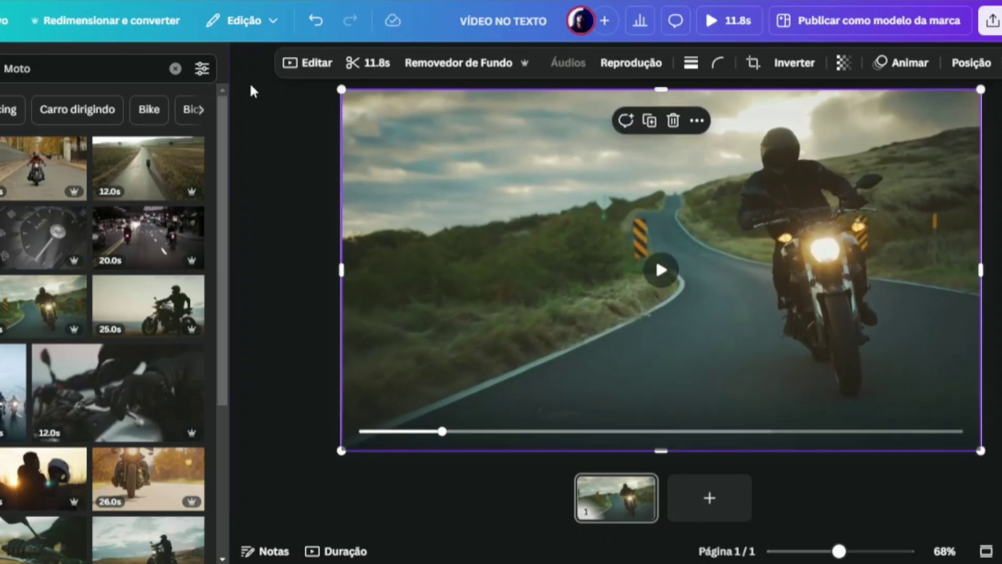
click(247, 62)
click(528, 269)
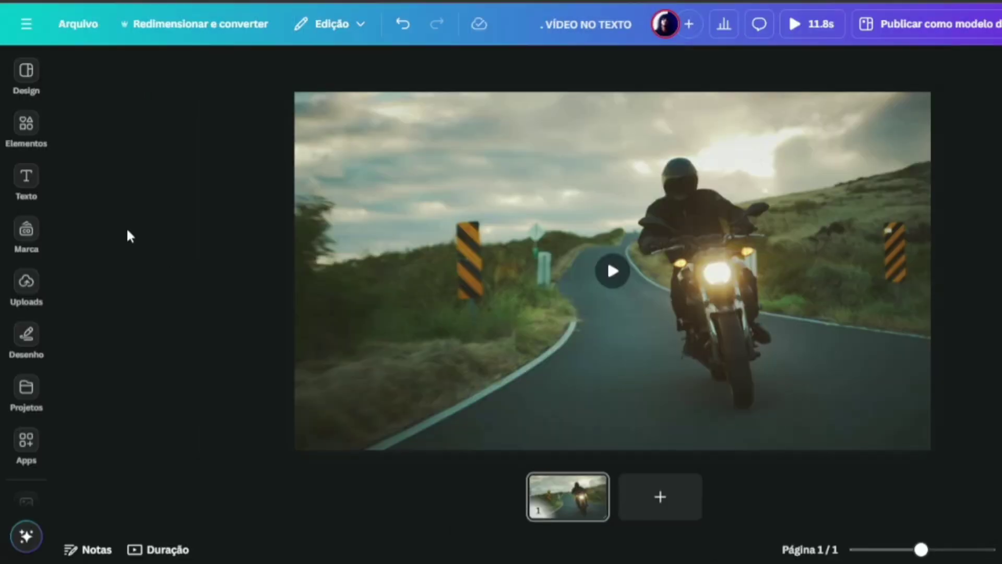
Step: Open the complete Cartas collection of letter frames within the Molduras elements
click(26, 125)
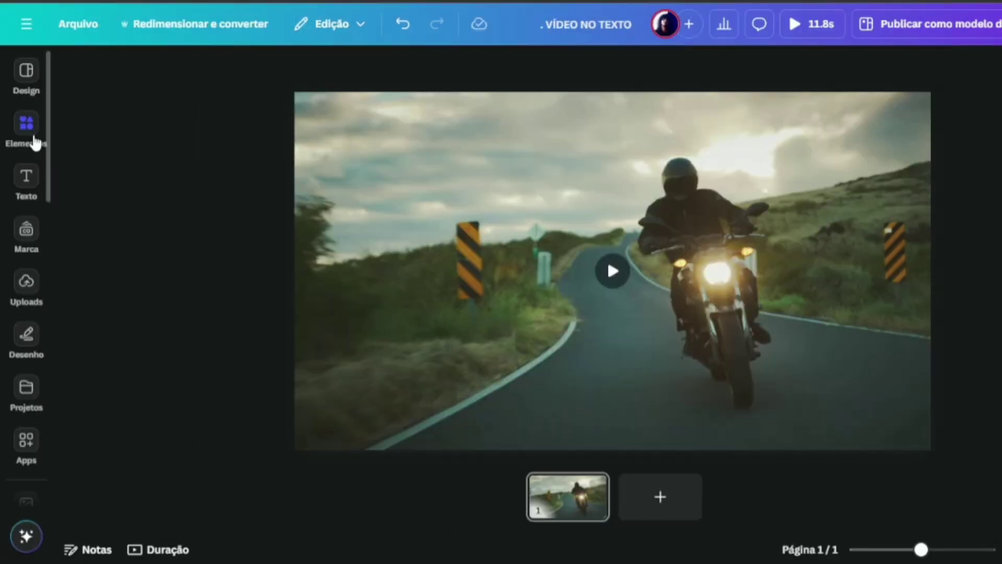
scroll(306, 185, down, 1)
drag(306, 187, 307, 389)
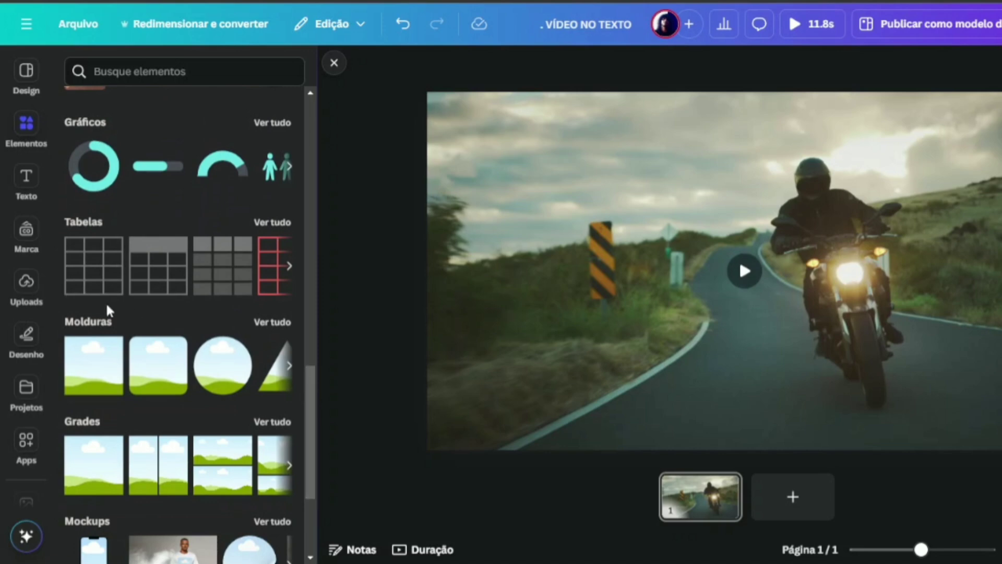
click(270, 326)
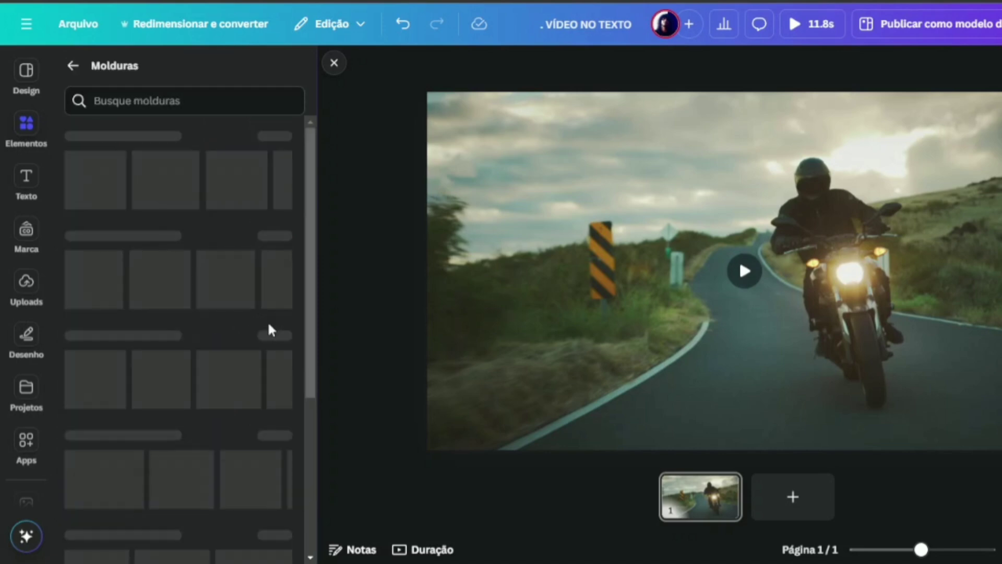
drag(310, 155, 313, 335)
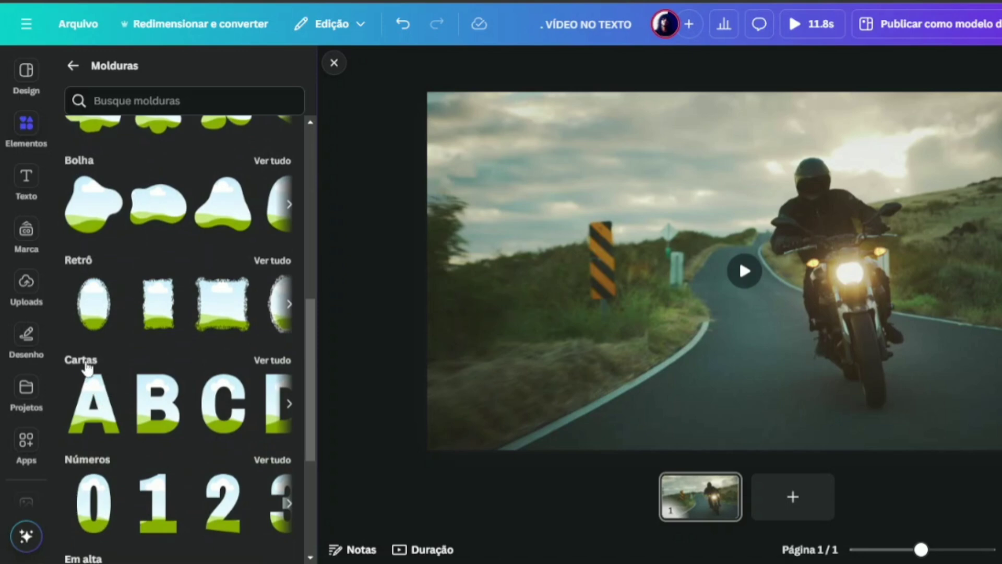
click(261, 360)
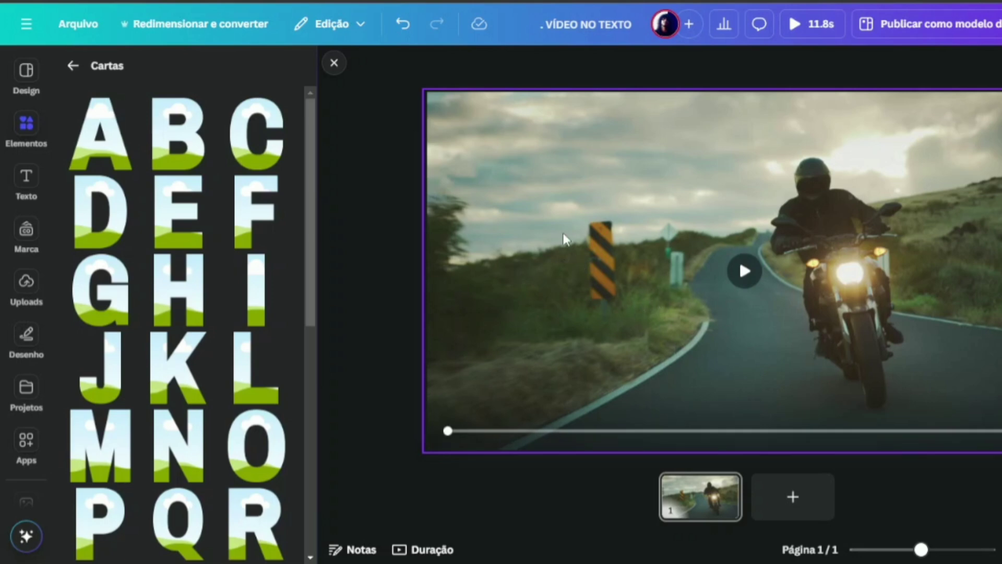
Step: Insert the letter frames R, O, A and D and line them up side by side to spell ROAD
click(245, 536)
drag(673, 292, 487, 297)
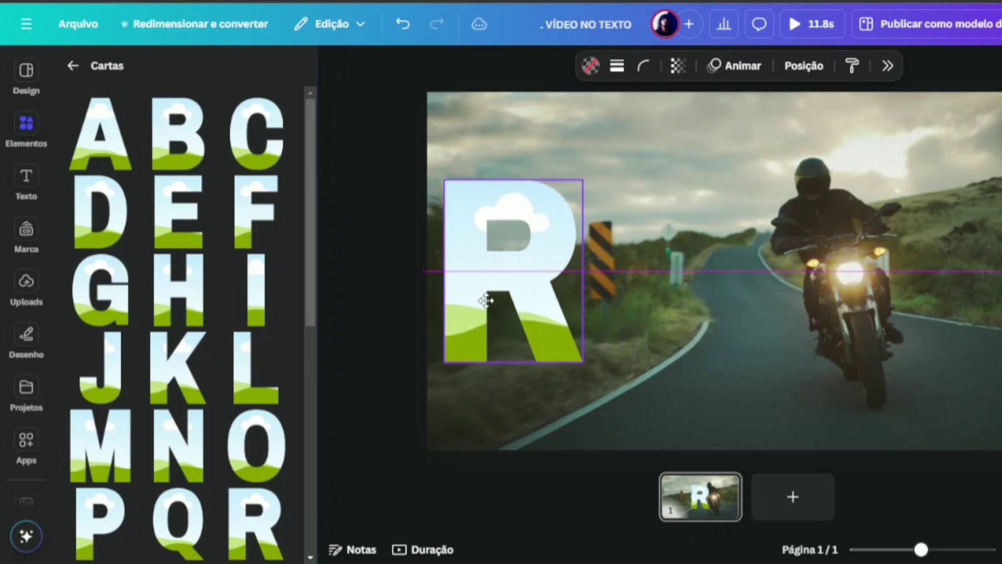
click(256, 443)
drag(732, 286, 642, 291)
click(99, 133)
drag(742, 268, 795, 268)
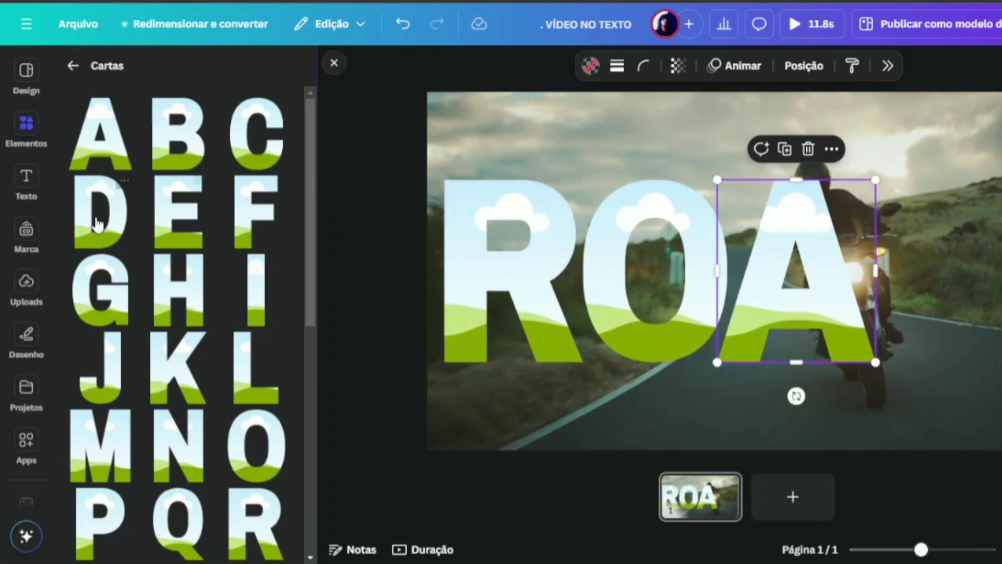
drag(727, 266, 928, 261)
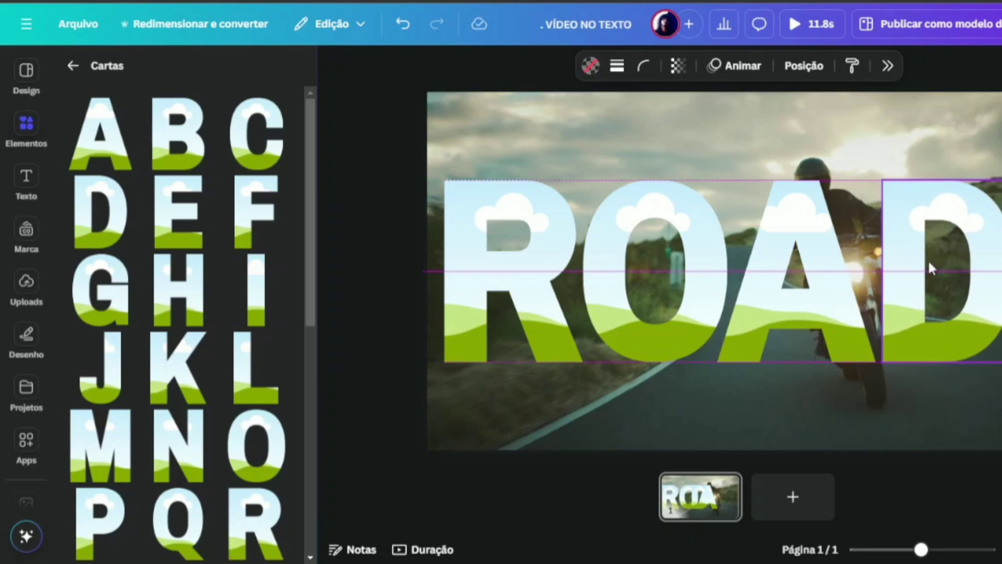
click(348, 253)
click(329, 66)
Step: Select the four letter frames together, enlarge them to nearly the page width and centre them on the page
drag(255, 249, 850, 269)
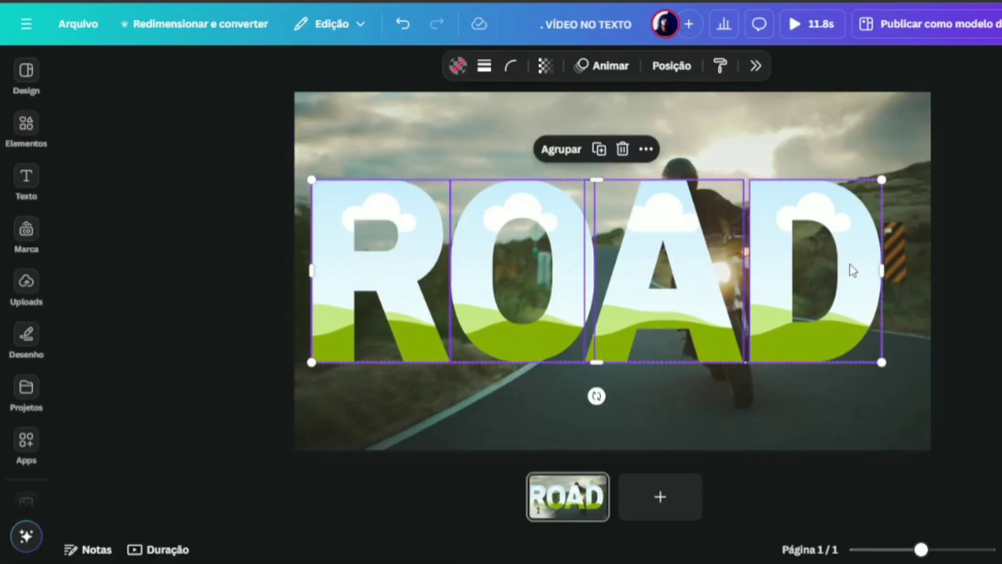
drag(879, 360, 919, 378)
drag(814, 264, 812, 259)
key(Escape)
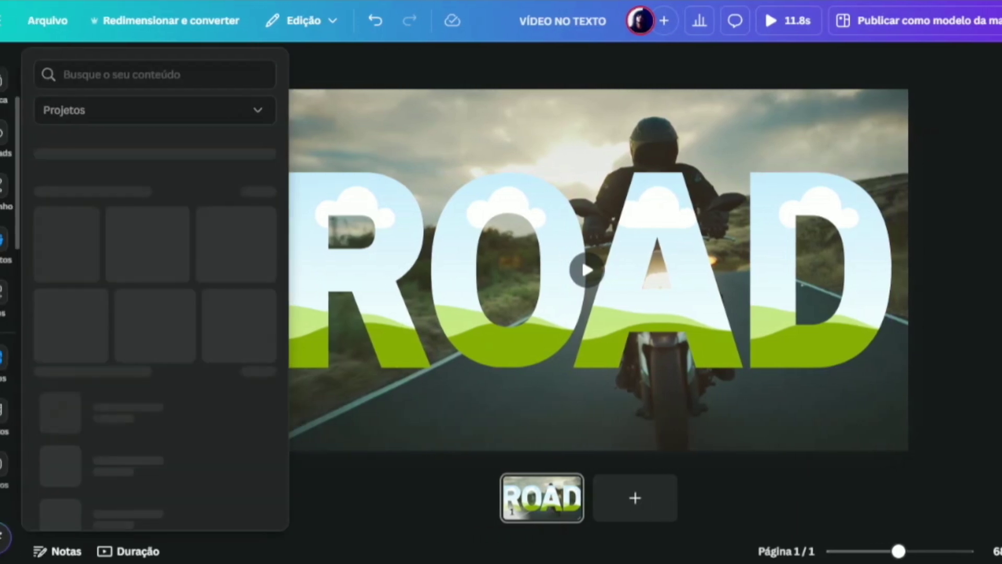
Step: Fill the R frame with the same motorcycle clip used as the background and pause its playback
click(2, 368)
click(15, 412)
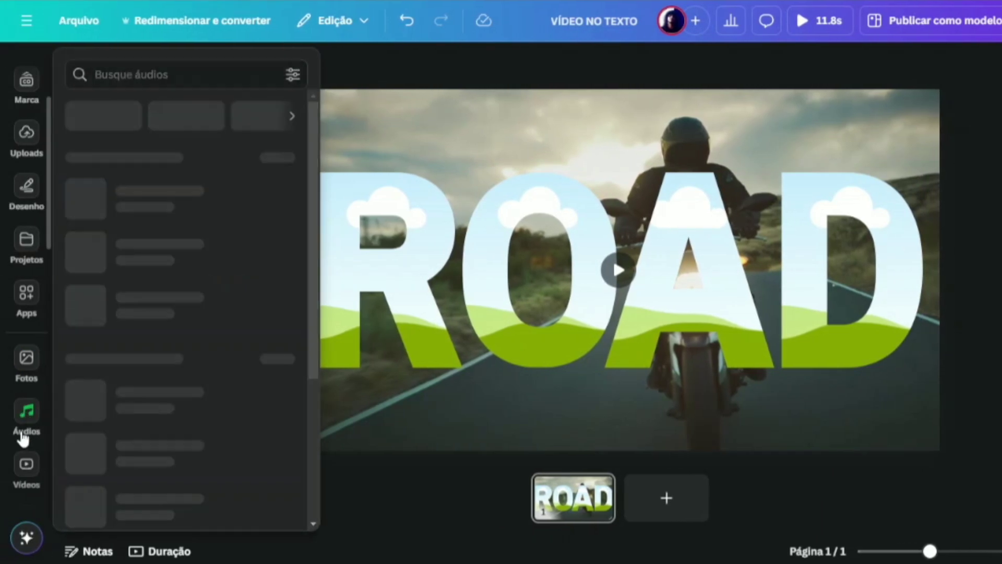
click(16, 468)
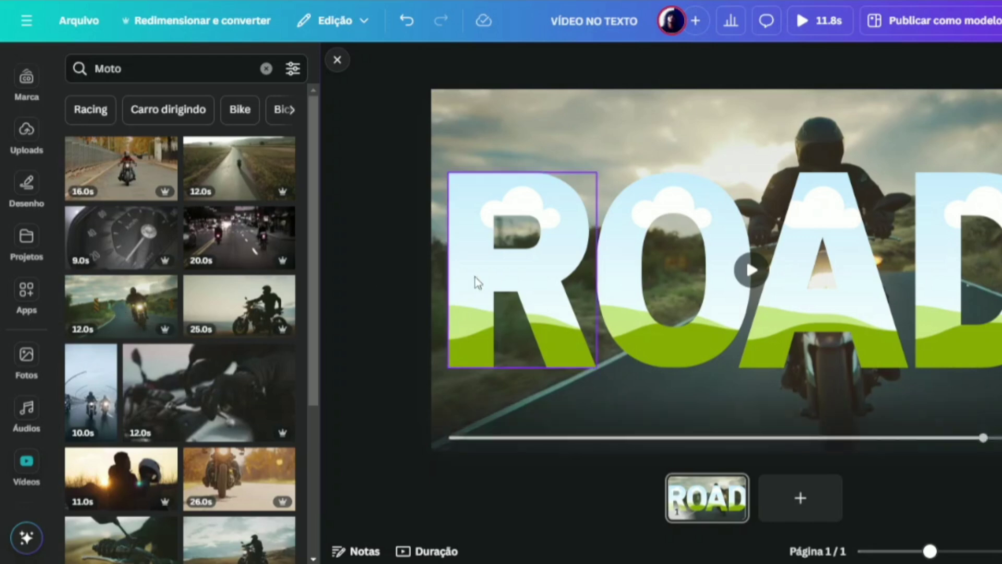
drag(145, 320, 461, 264)
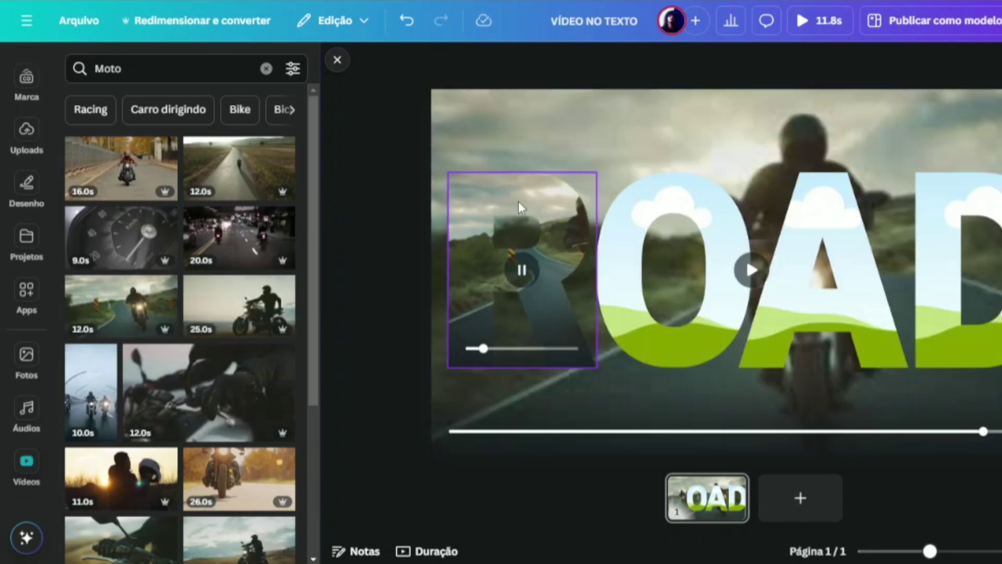
click(522, 272)
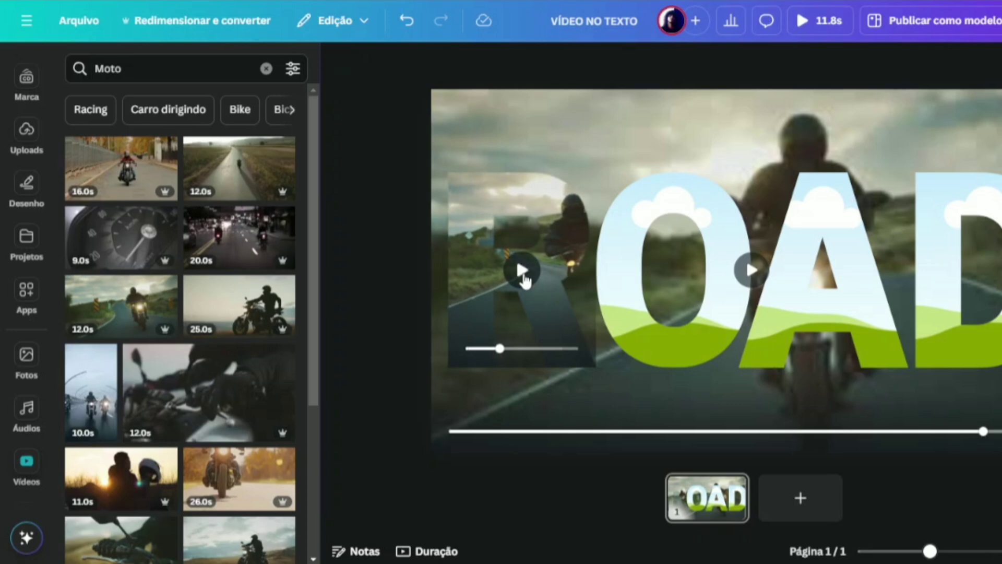
Step: Crop the clip inside the R frame by repositioning and enlarging it until it covers the whole page, aligned with the background
click(537, 229)
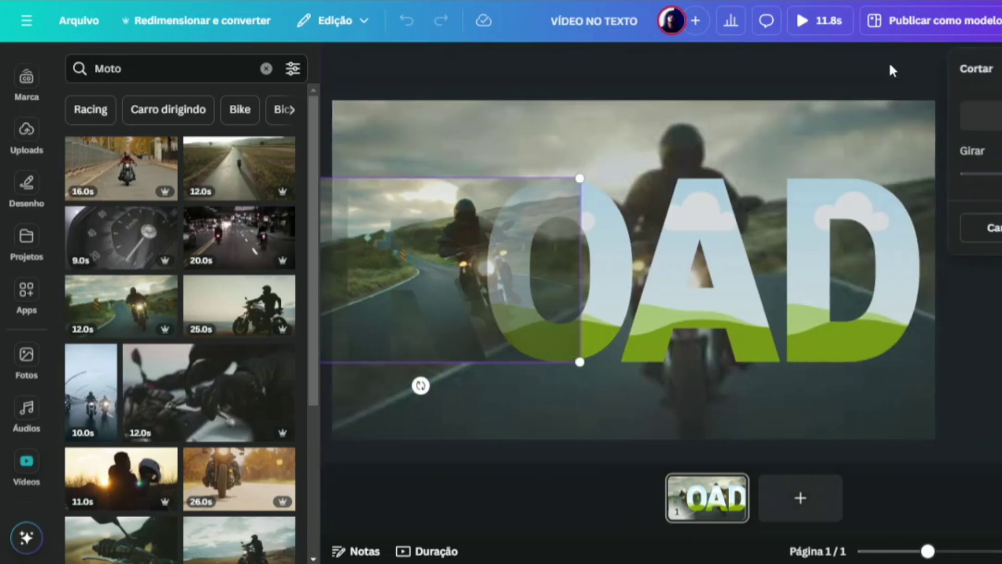
click(889, 65)
drag(494, 194, 578, 194)
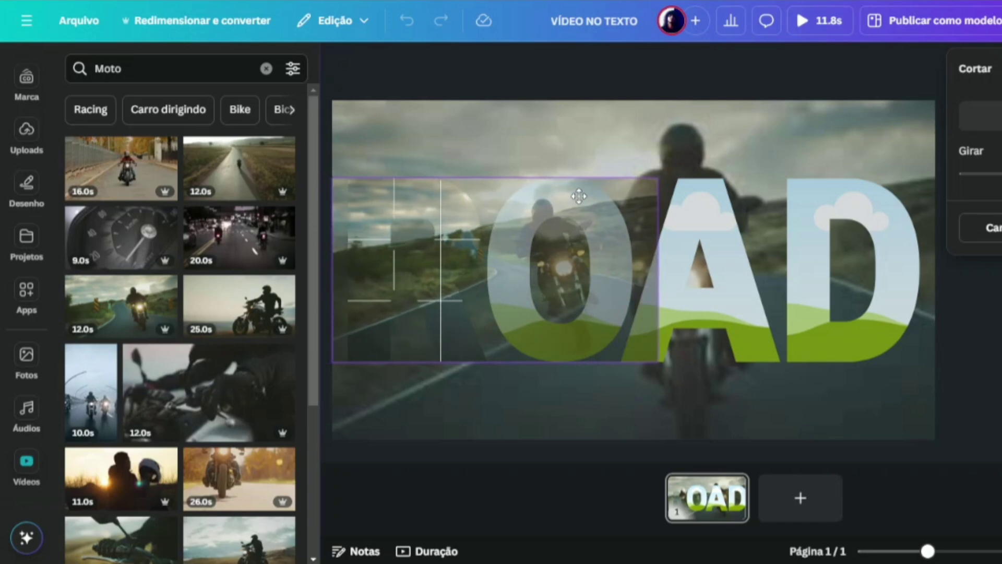
drag(651, 180, 824, 165)
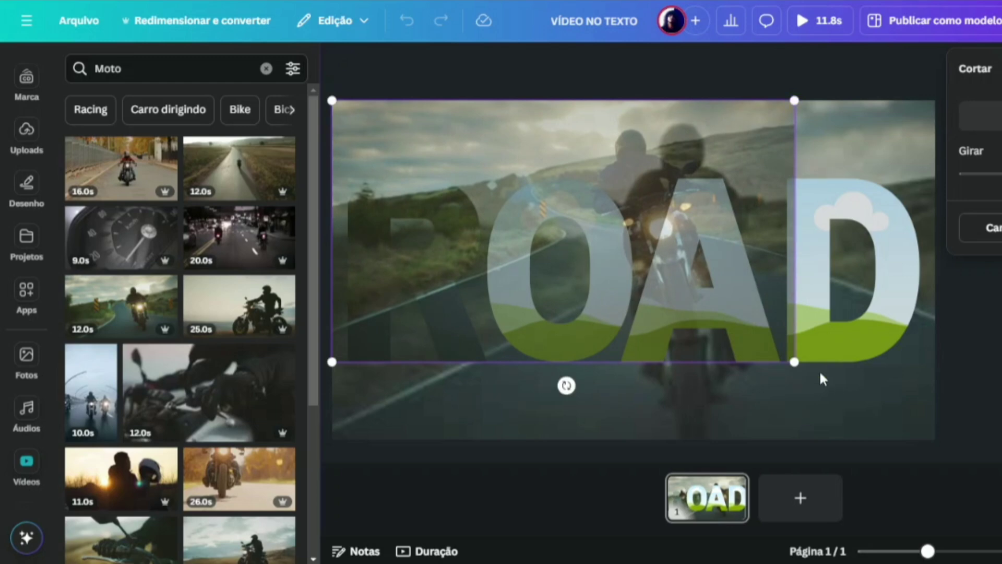
drag(796, 363, 938, 436)
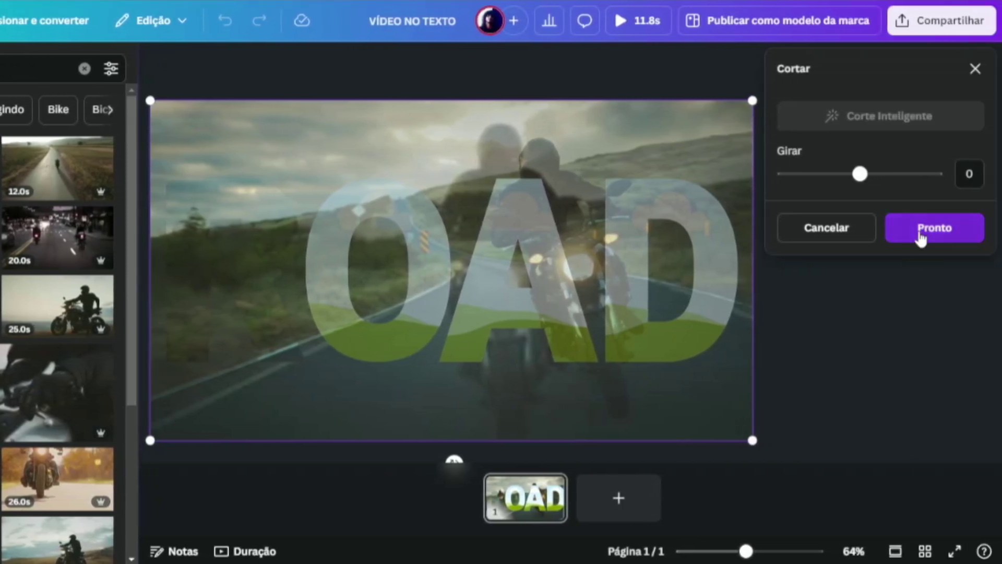
click(920, 233)
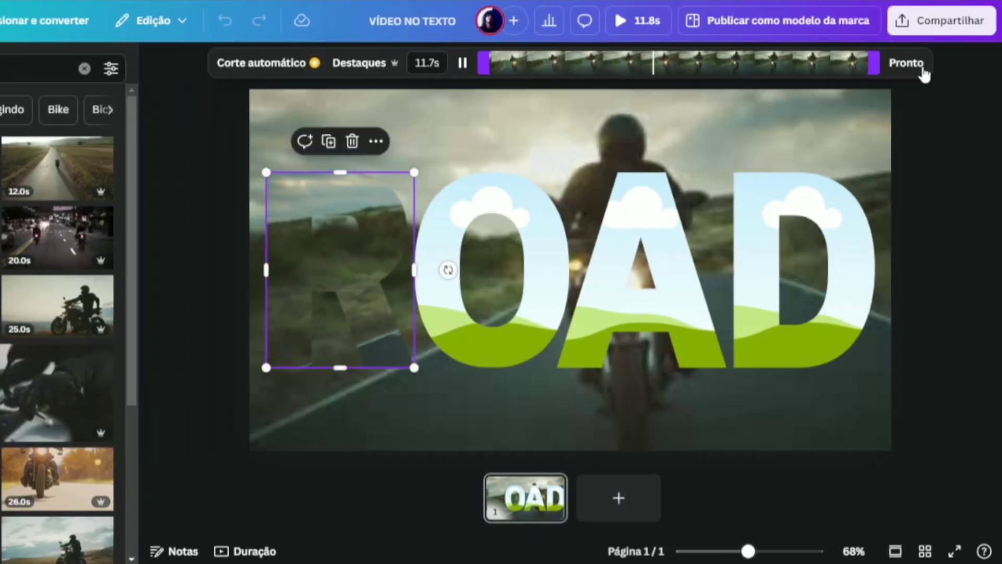
click(908, 63)
click(341, 271)
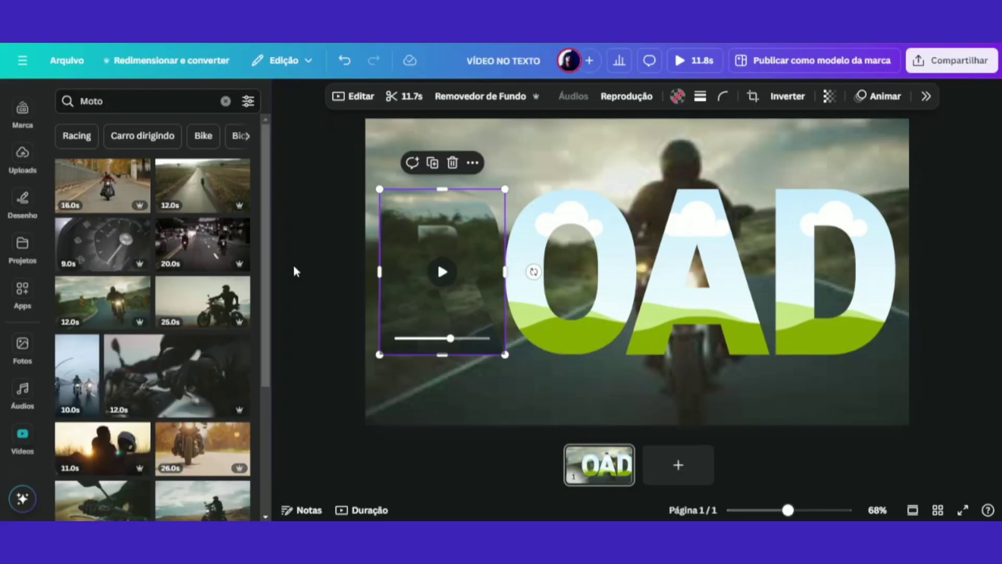
Step: Fill the O frame with the same motorcycle clip and enlarge the clip inside it to match the page bounds
drag(134, 292, 463, 389)
drag(546, 373, 550, 324)
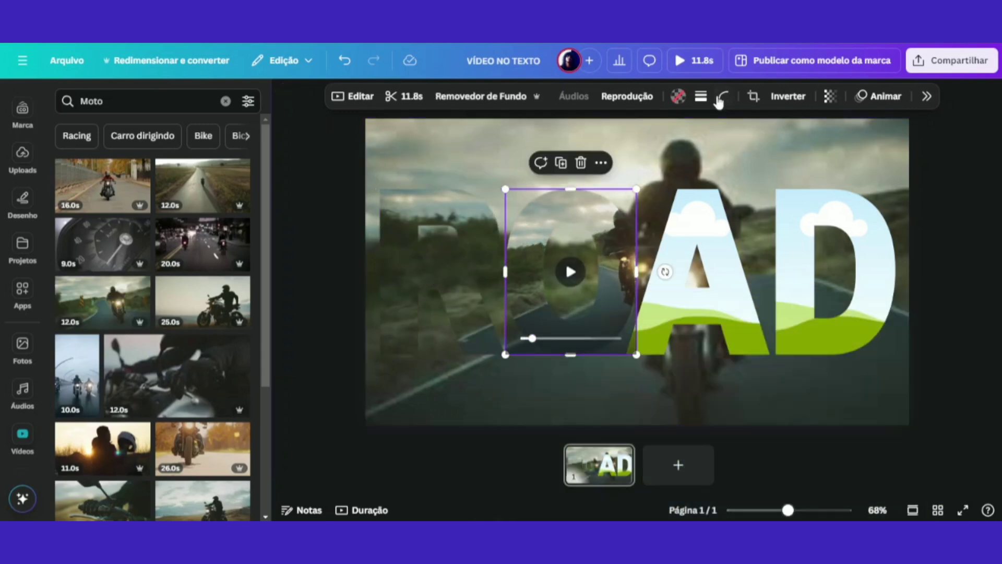
click(753, 96)
drag(443, 250, 400, 251)
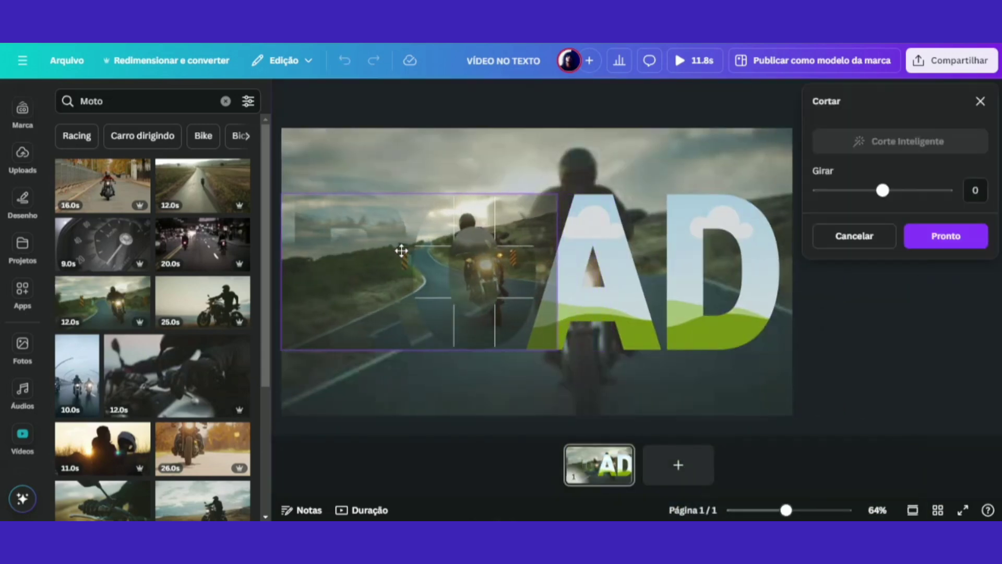
drag(557, 193, 671, 128)
drag(671, 350, 793, 416)
click(787, 438)
Step: Enlarge the clip inside the A frame so it covers the whole page like the background video
click(709, 293)
double_click(709, 294)
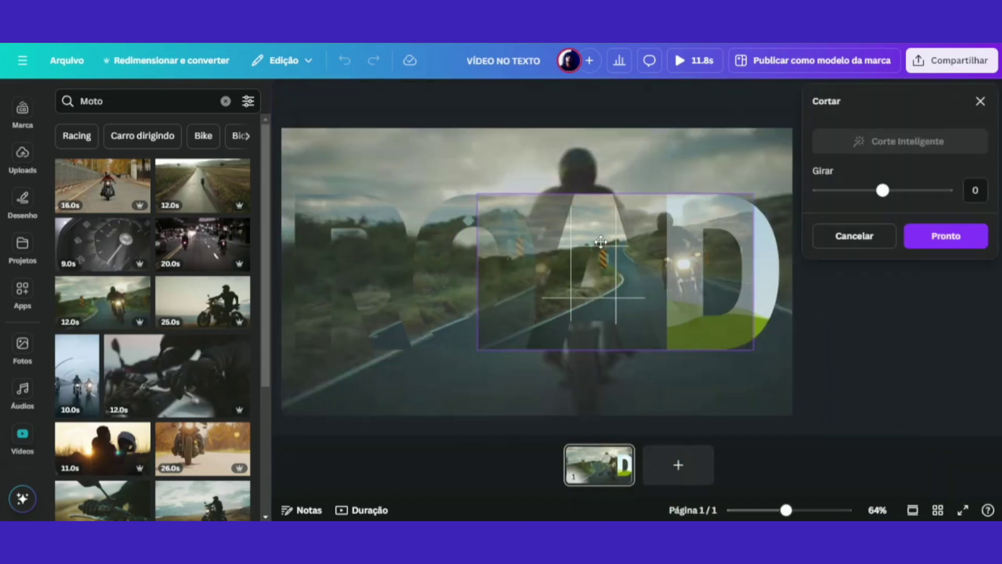
drag(402, 351, 282, 418)
click(291, 437)
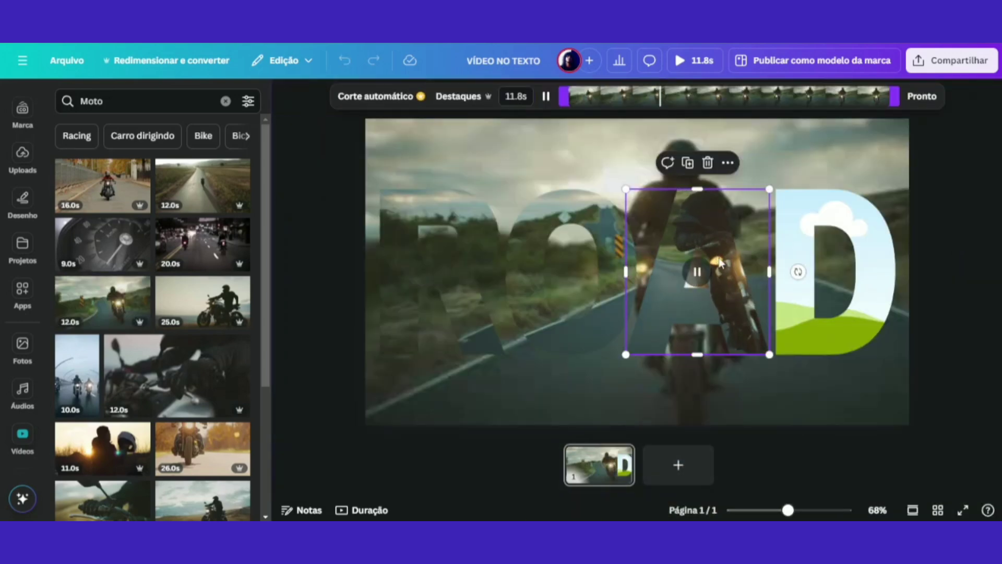
Step: Enlarge the clip inside the D frame to the full page bounds, then deselect it and close the video library
double_click(795, 263)
drag(586, 197, 398, 127)
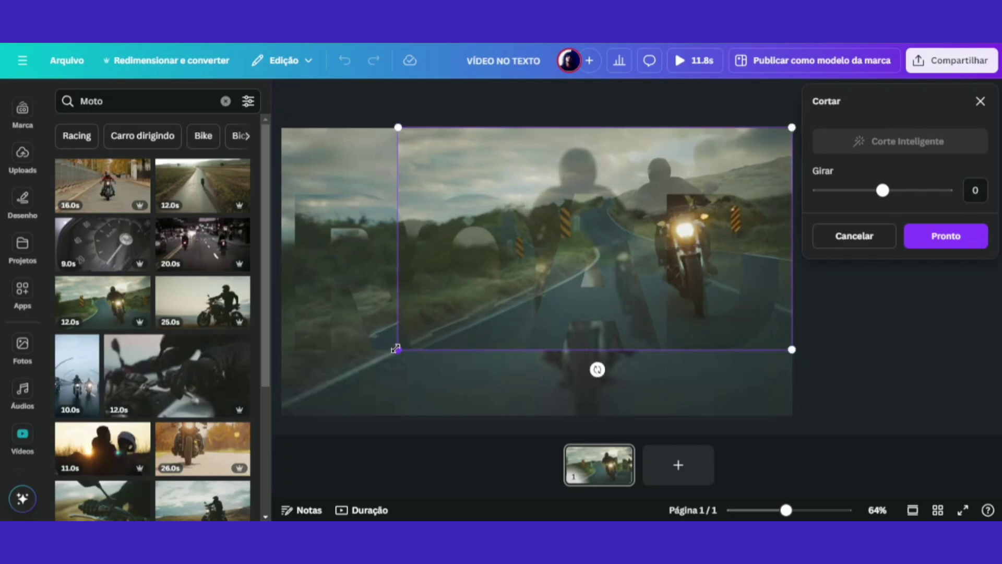
drag(396, 349, 282, 417)
click(286, 429)
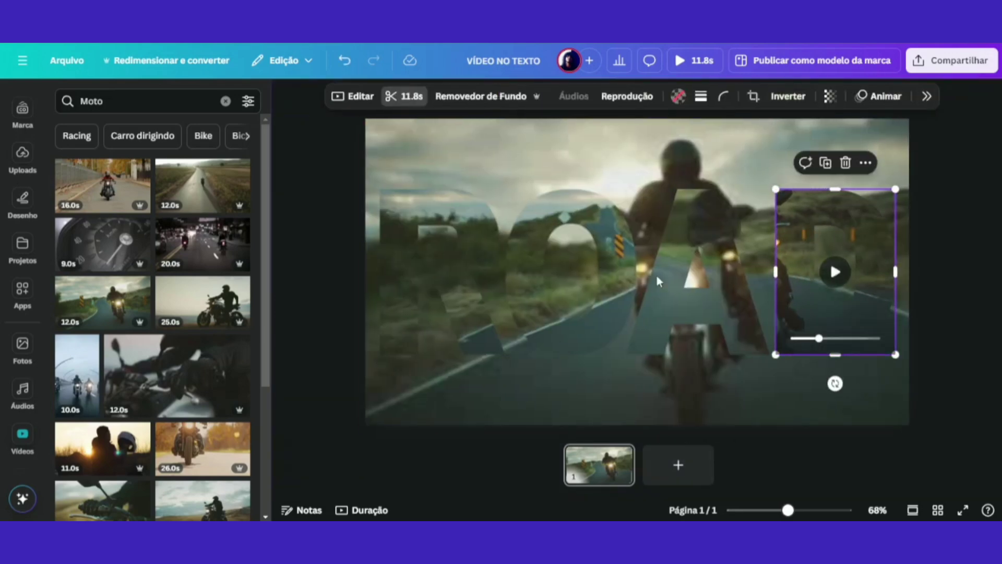
click(269, 276)
click(148, 230)
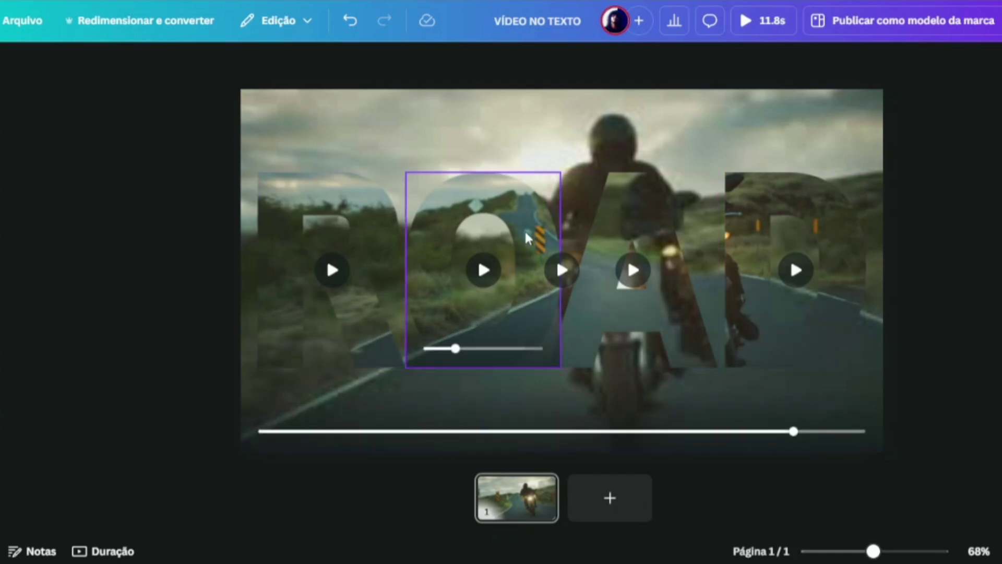
Step: Apply the Desfoque entrance animation to all four letter frames together, with its speed reduced to near the minimum
click(342, 199)
shift+click(461, 201)
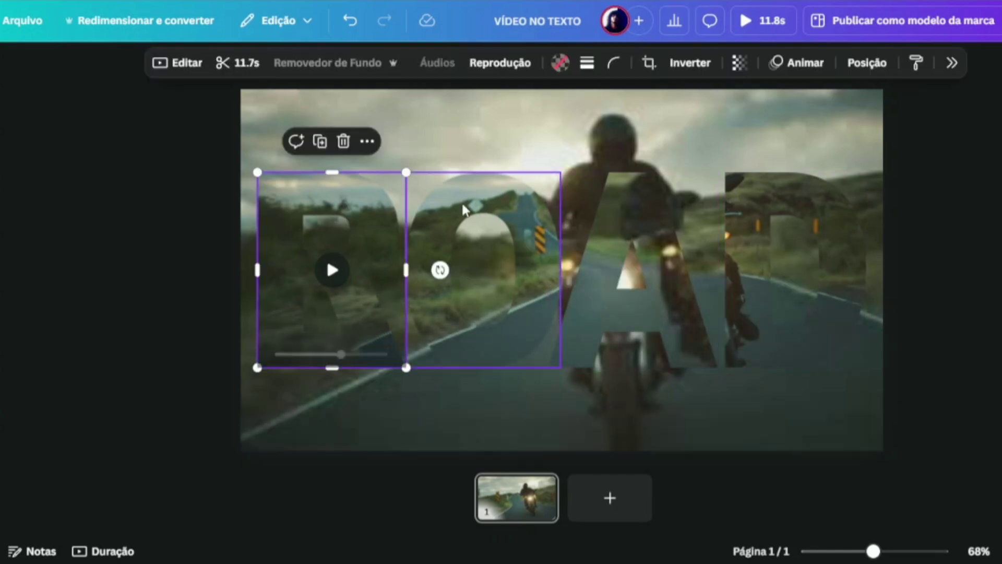
shift+click(650, 233)
shift+click(753, 240)
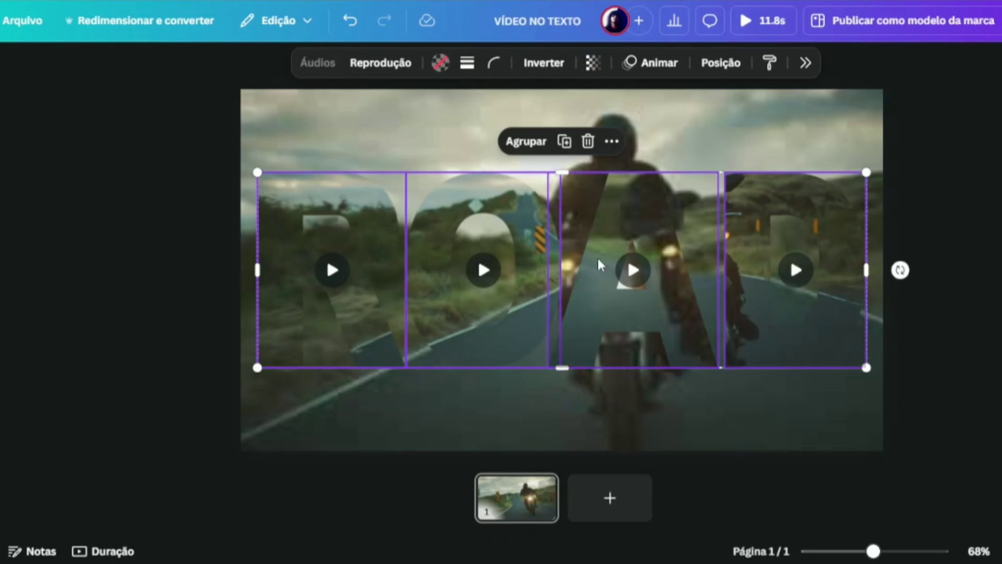
click(655, 63)
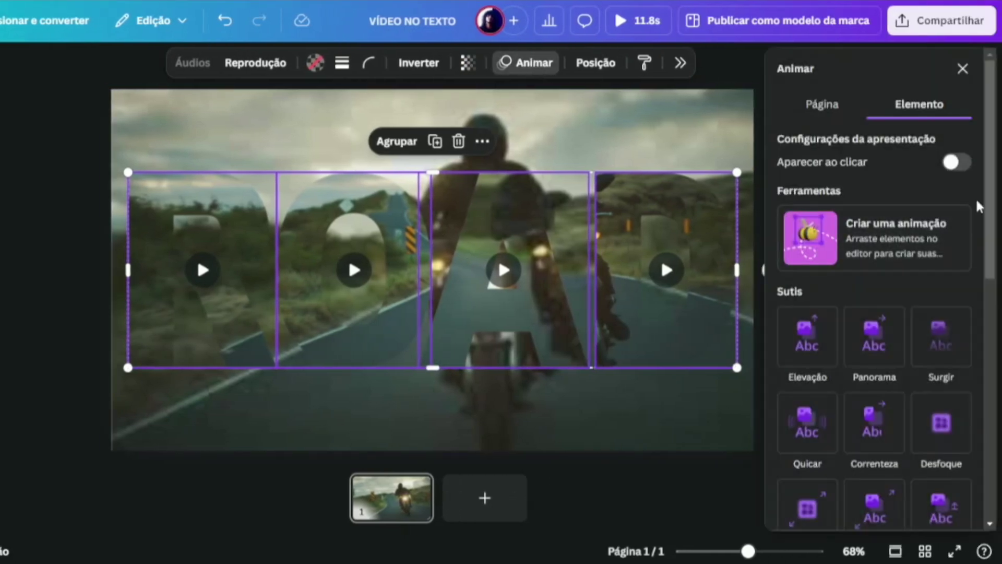
scroll(976, 197, down, 4)
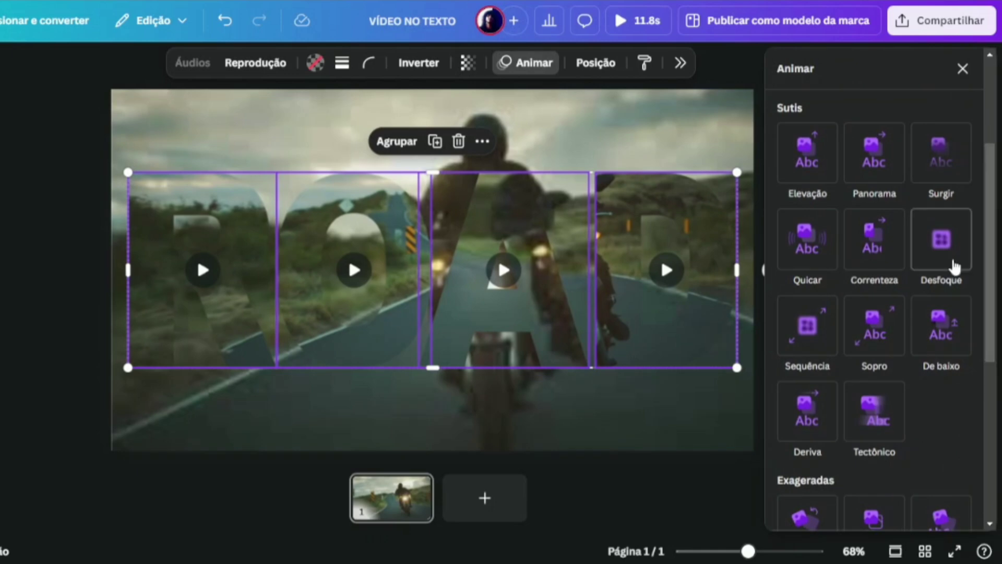
click(947, 250)
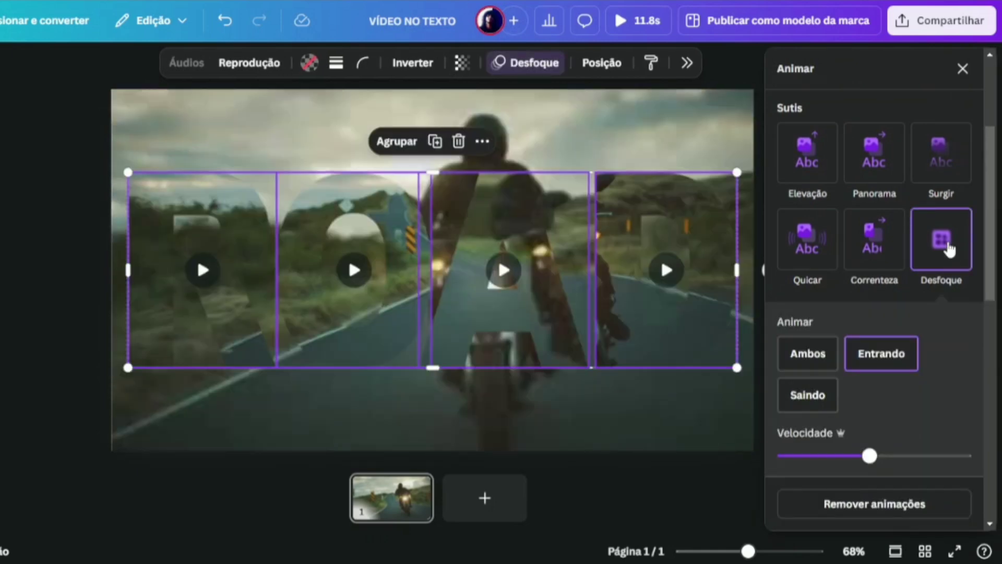
click(791, 456)
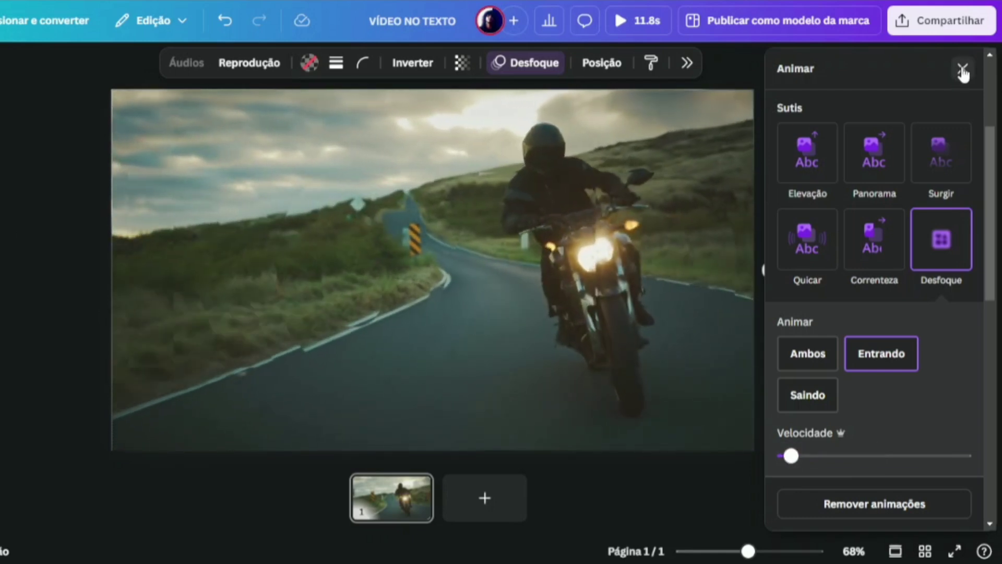
click(963, 69)
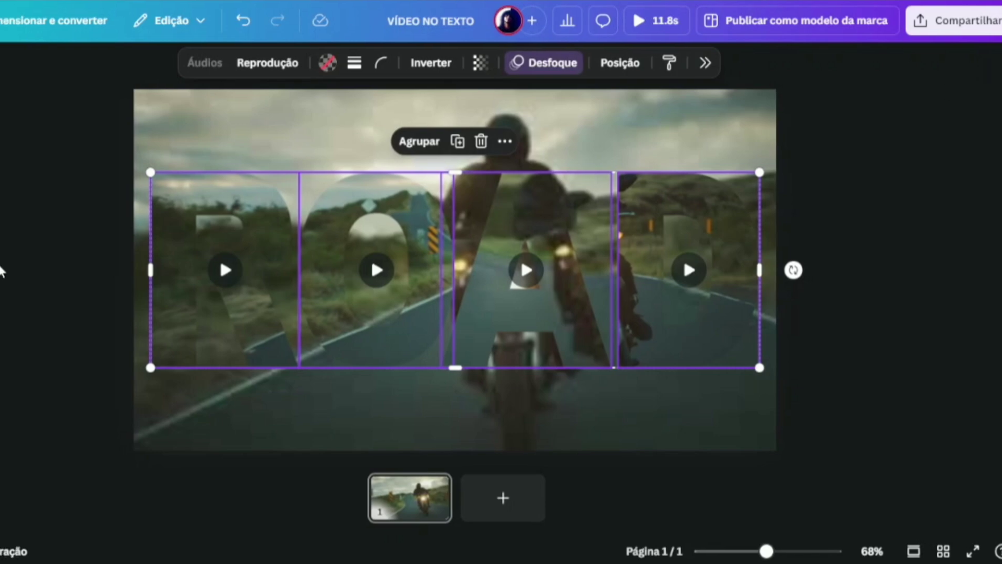
click(16, 262)
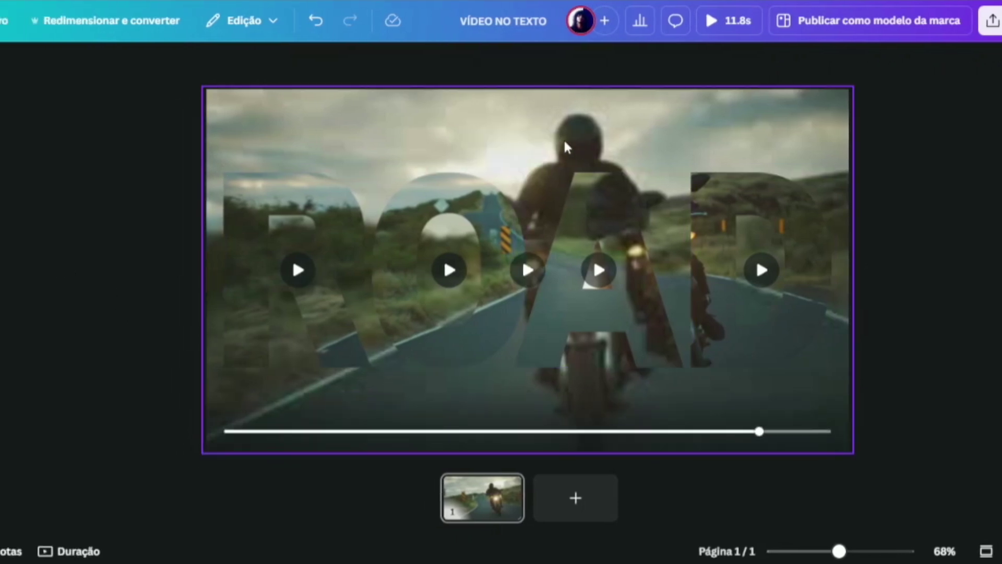
Step: Apply the black-and-white Urbano filter from the Mono group to the background motorcycle video
click(562, 139)
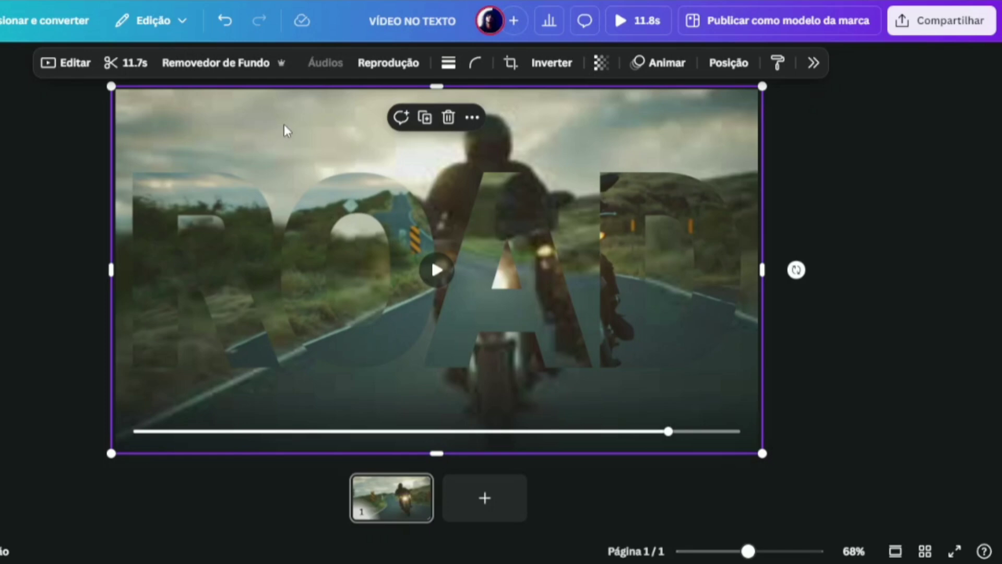
click(73, 63)
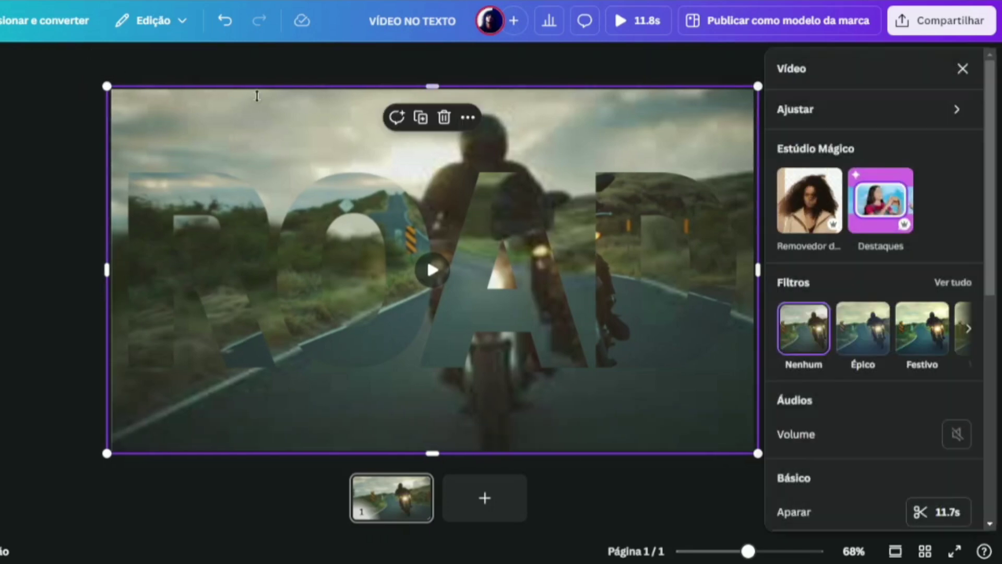
click(961, 288)
drag(993, 217, 993, 366)
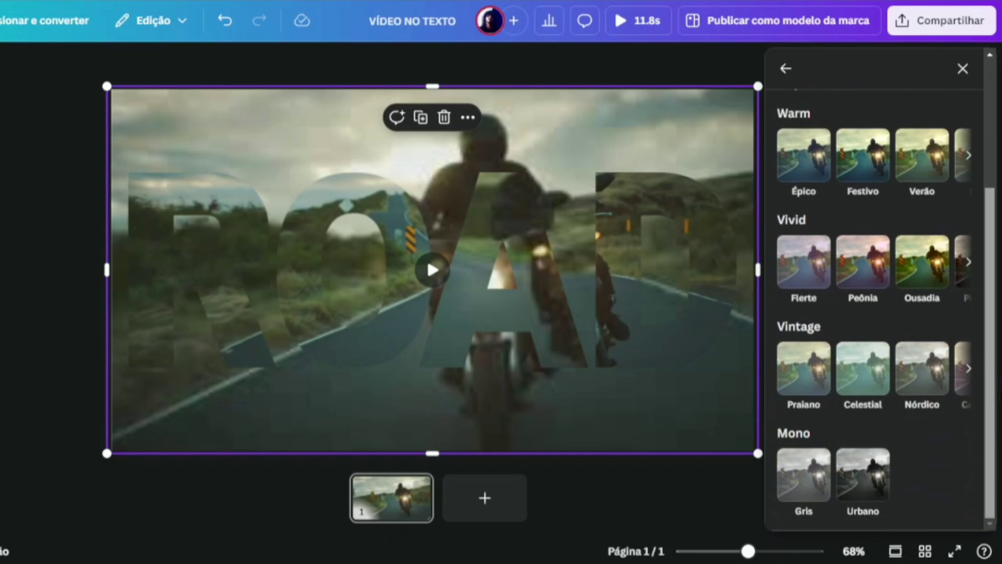
click(869, 487)
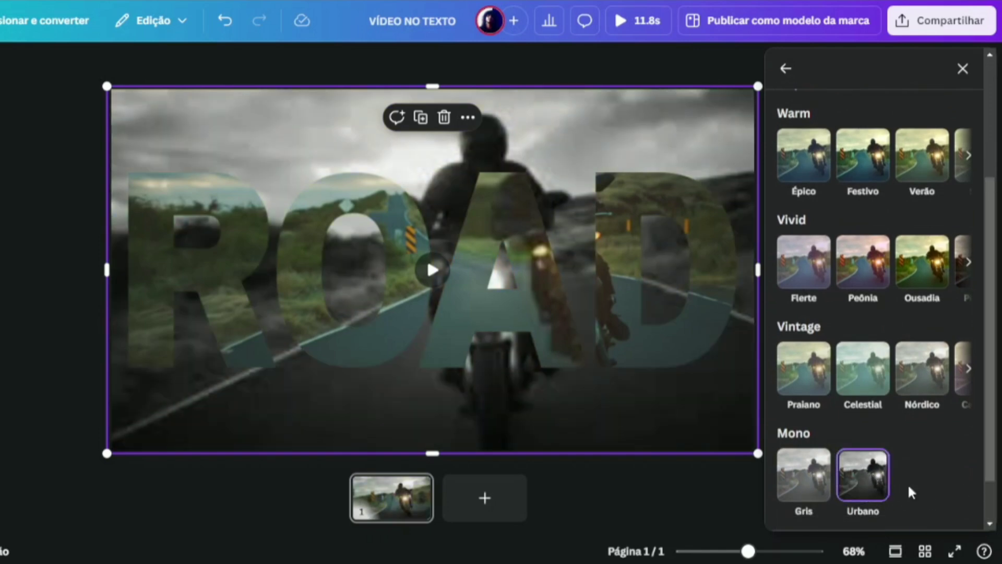
click(877, 482)
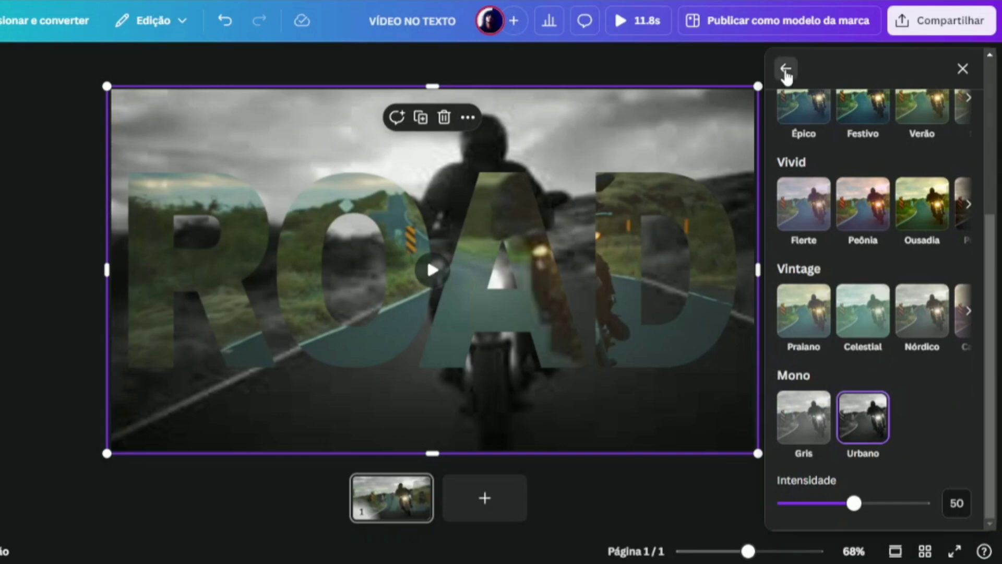
Step: Set the background video's vignette (Vinheta) adjustment to 90, then close the adjustments and deselect the video
click(786, 70)
click(844, 116)
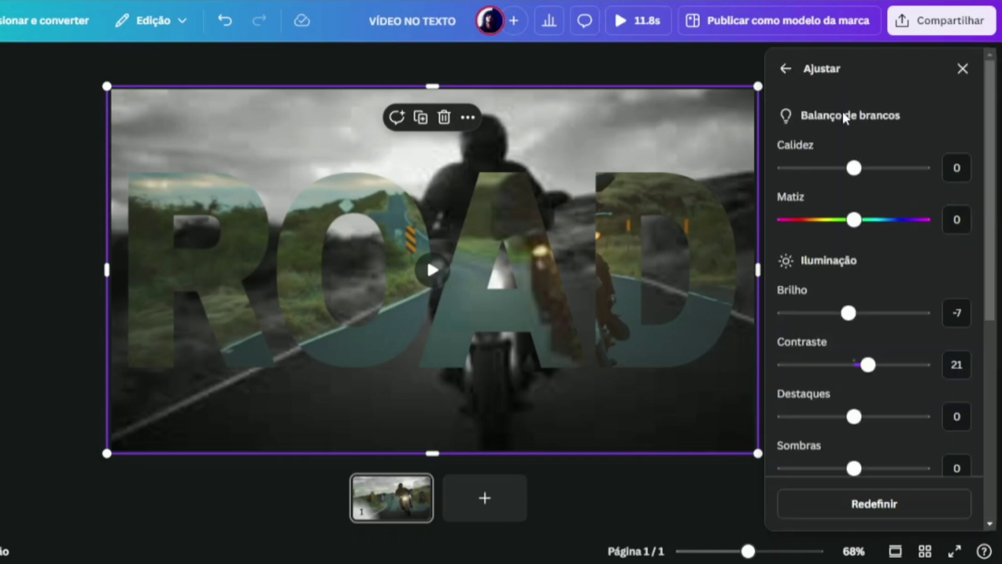
drag(989, 193, 990, 386)
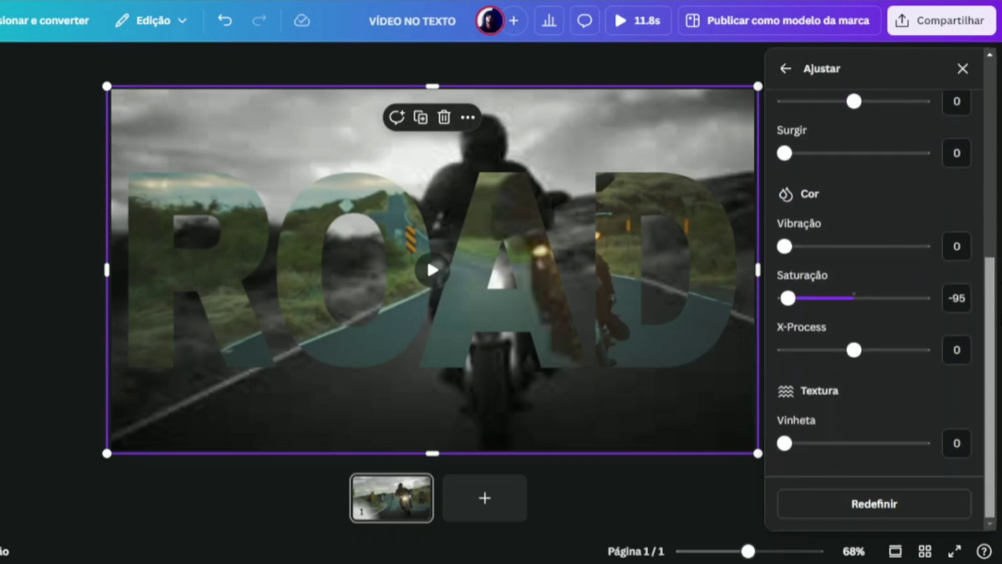
drag(784, 442, 883, 443)
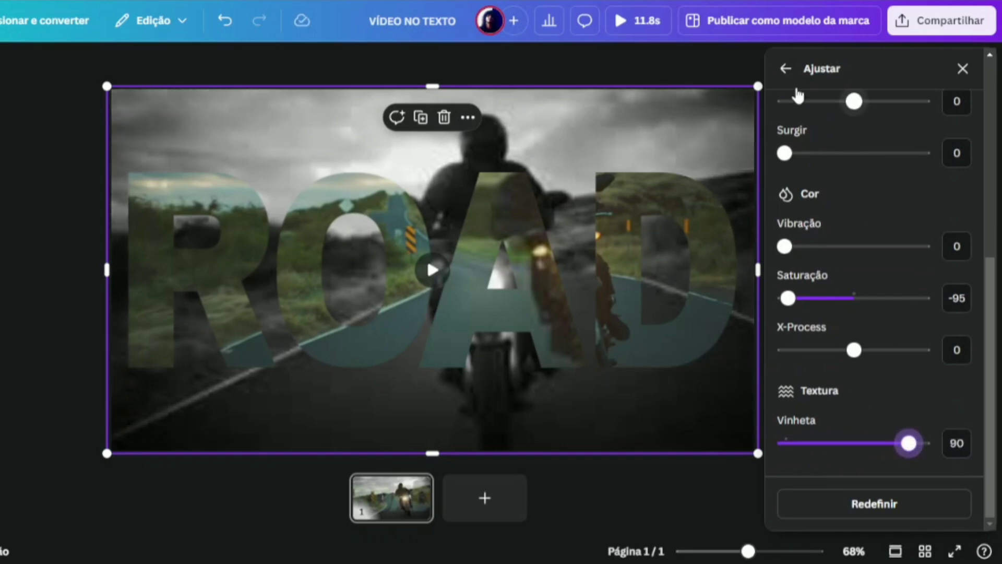
click(963, 69)
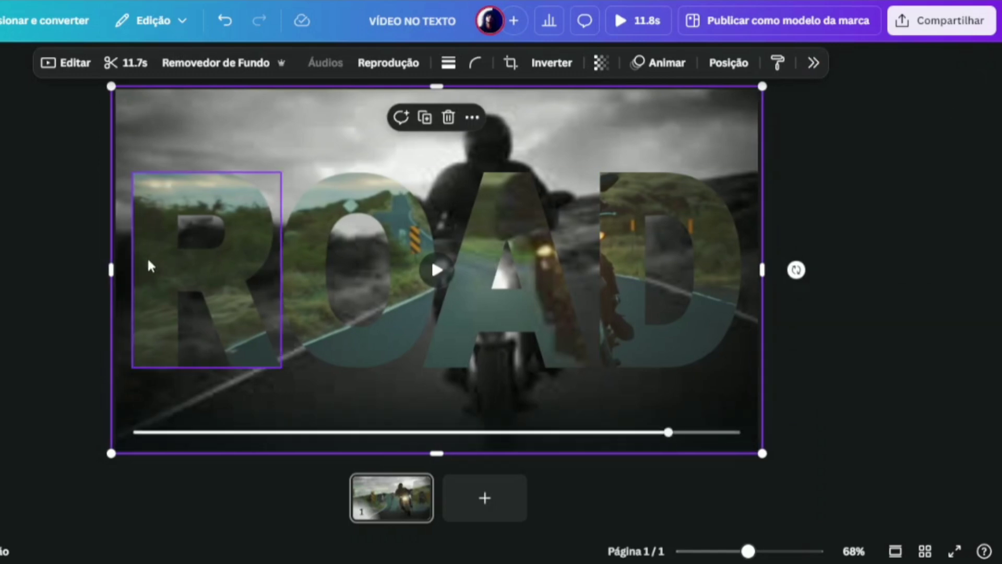
click(17, 215)
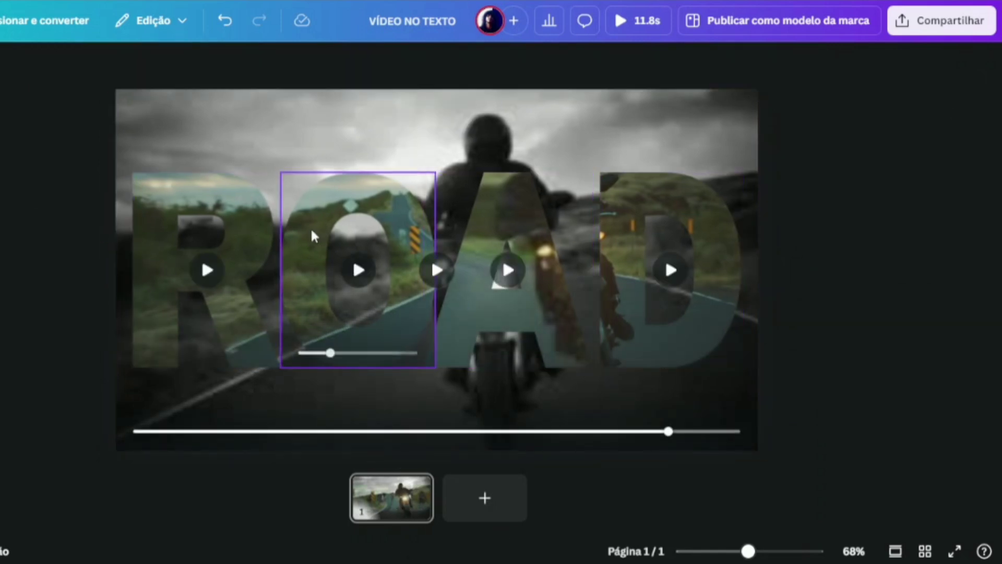
Step: Apply the Festivo filter to the clips inside the R and O letter frames
click(251, 224)
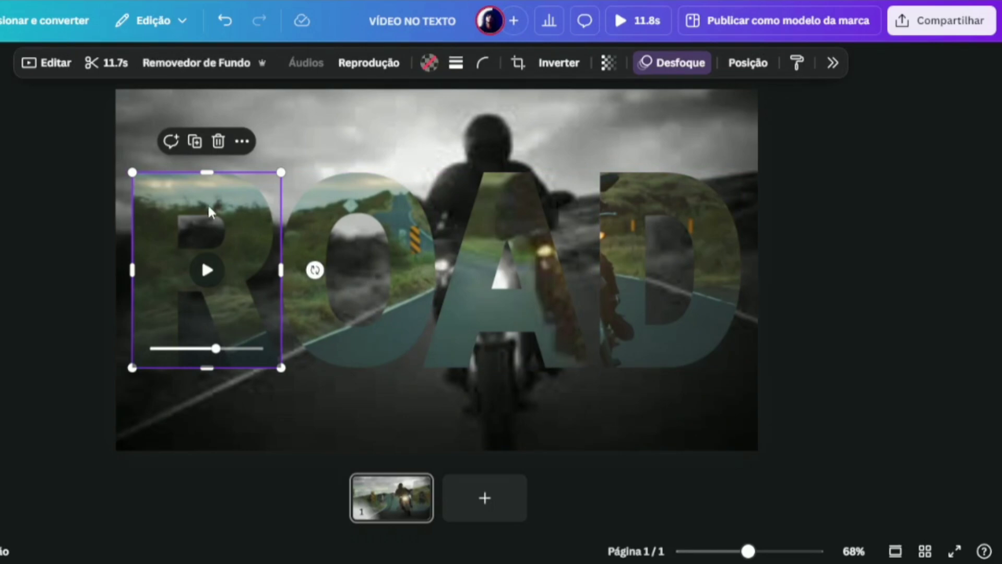
click(53, 63)
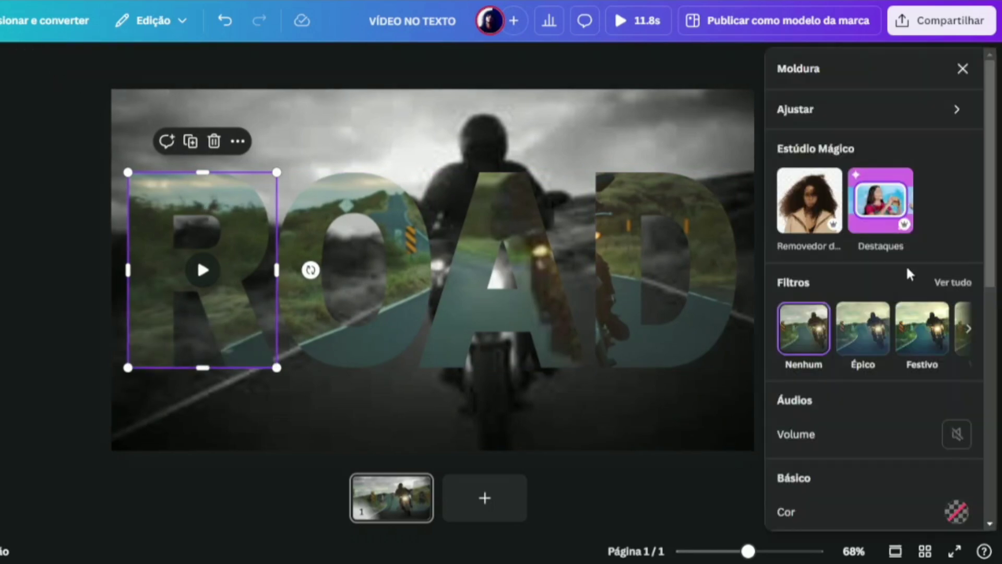
click(923, 345)
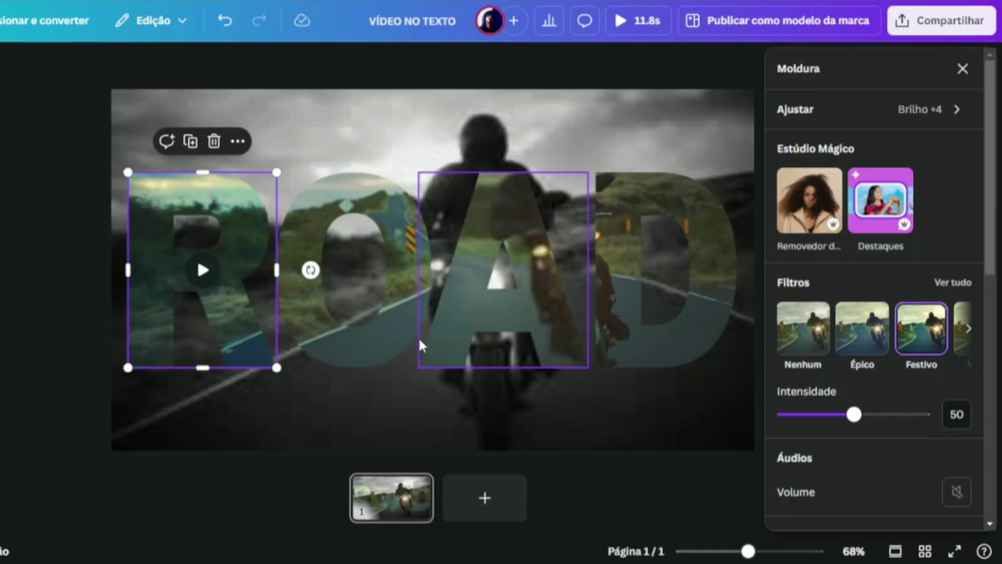
click(376, 326)
click(899, 326)
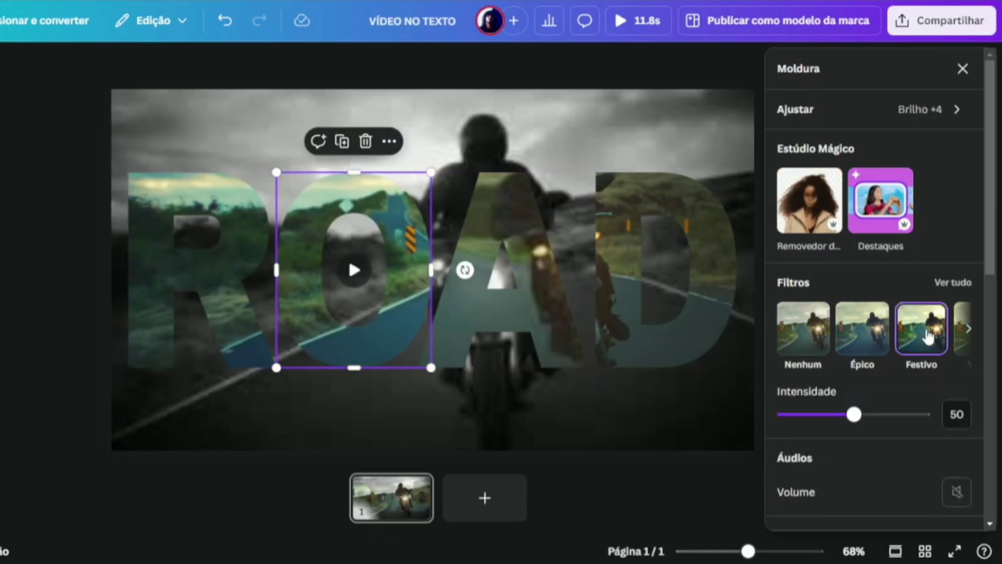
Step: Apply the Festivo filter to the clips inside the A and D letter frames, then close the editing options
click(505, 309)
click(923, 334)
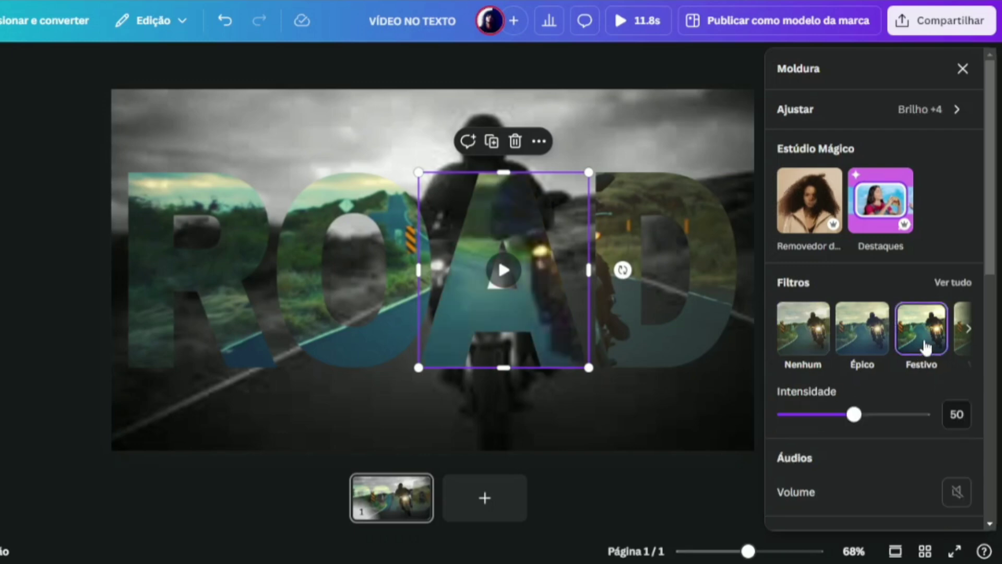
click(647, 315)
click(931, 345)
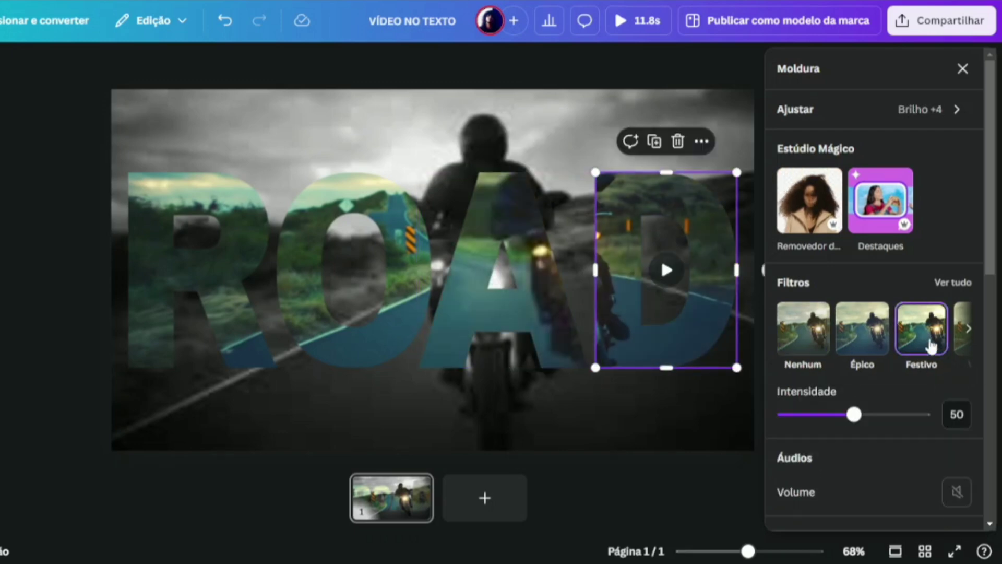
key(Escape)
click(12, 491)
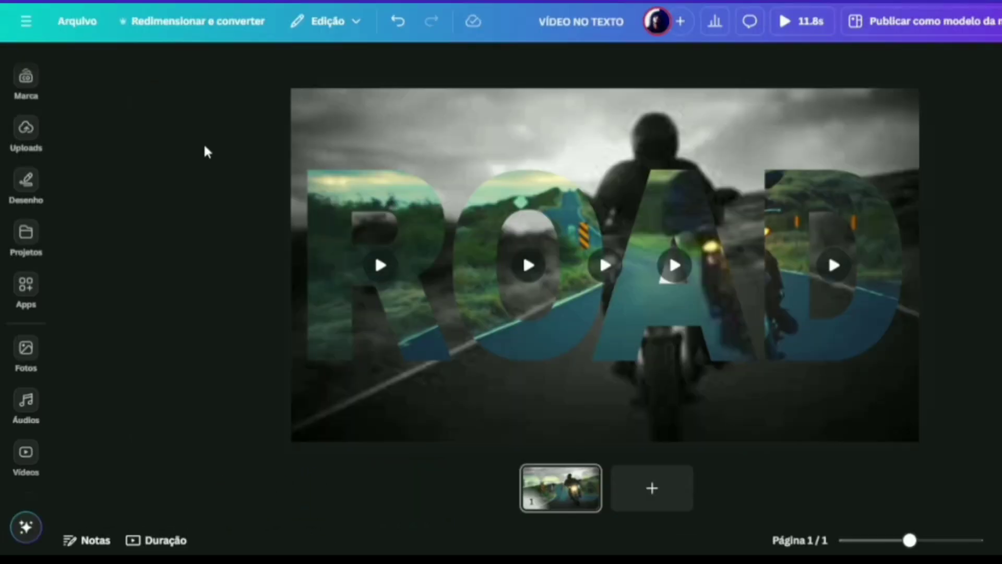
Step: Show the page's duration timeline and play the video from the start to preview the letter animation
click(165, 541)
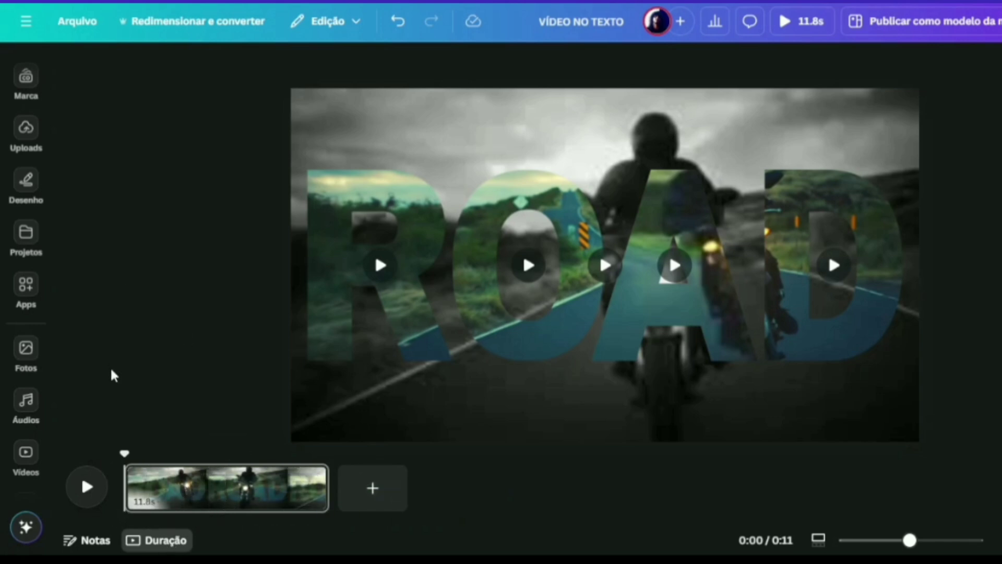
click(87, 487)
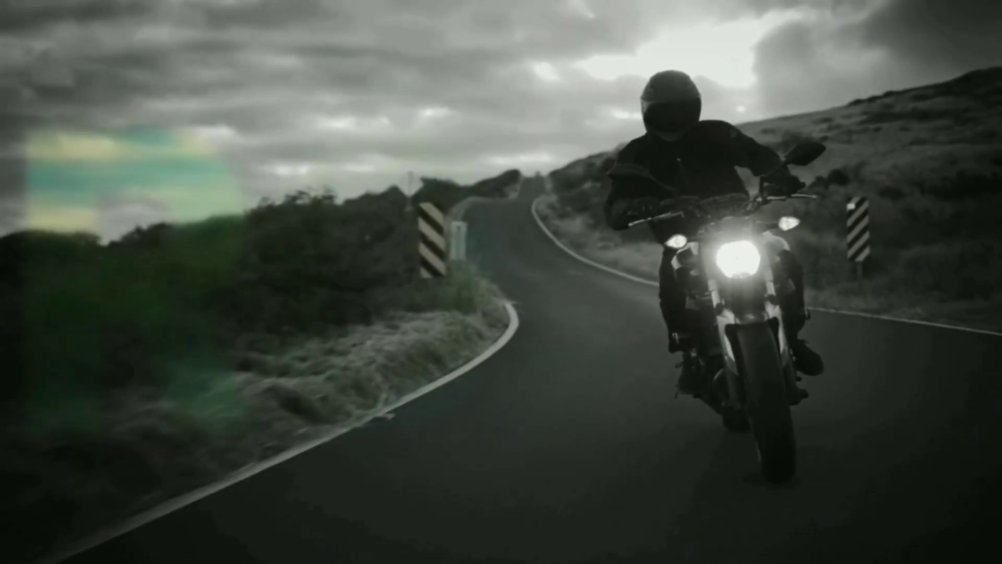